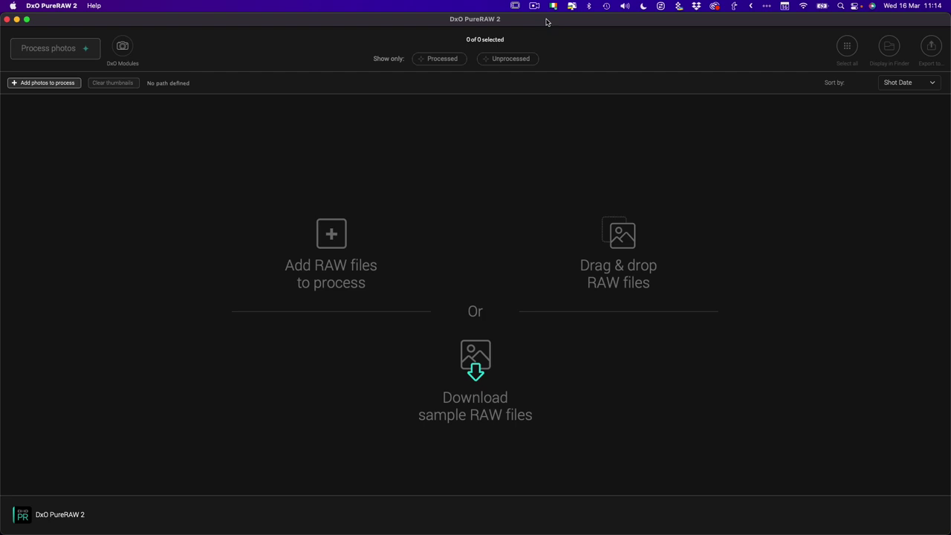
Add the deer photo _DSC8240.nef from Finder to PureRAW's processing list.
{"action": "key", "text": "super+Tab"}
{"action": "key", "text": "super+Tab"}
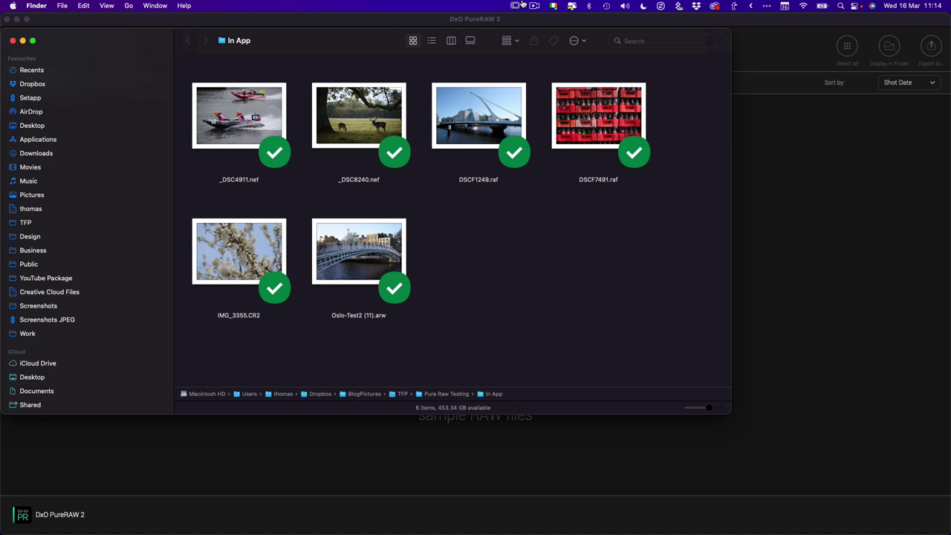
{"action": "left_click", "coordinate": [352, 102]}
{"action": "left_click_drag", "start_coordinate": [352, 102], "coordinate": [858, 246]}
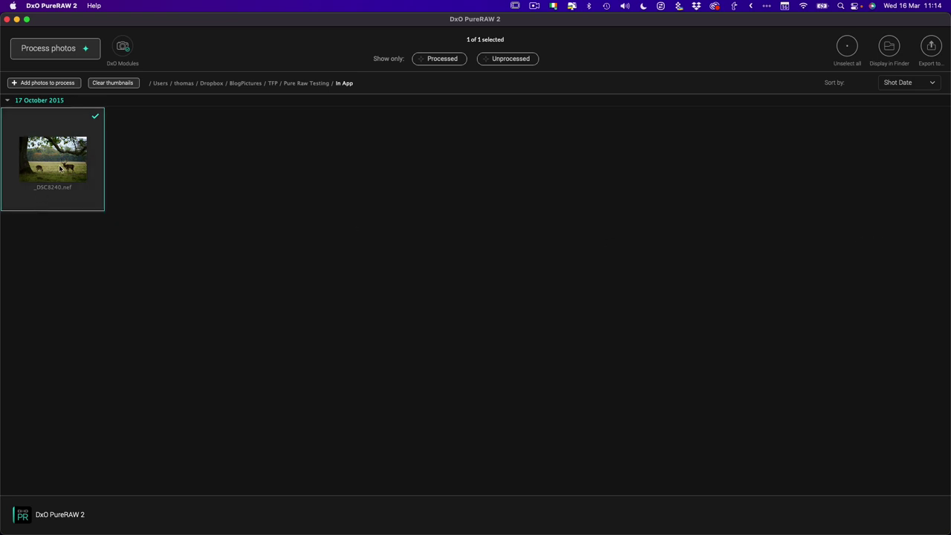
Process _DSC8240.nef into a DeepPRIME DNG.
{"action": "left_click", "coordinate": [60, 48]}
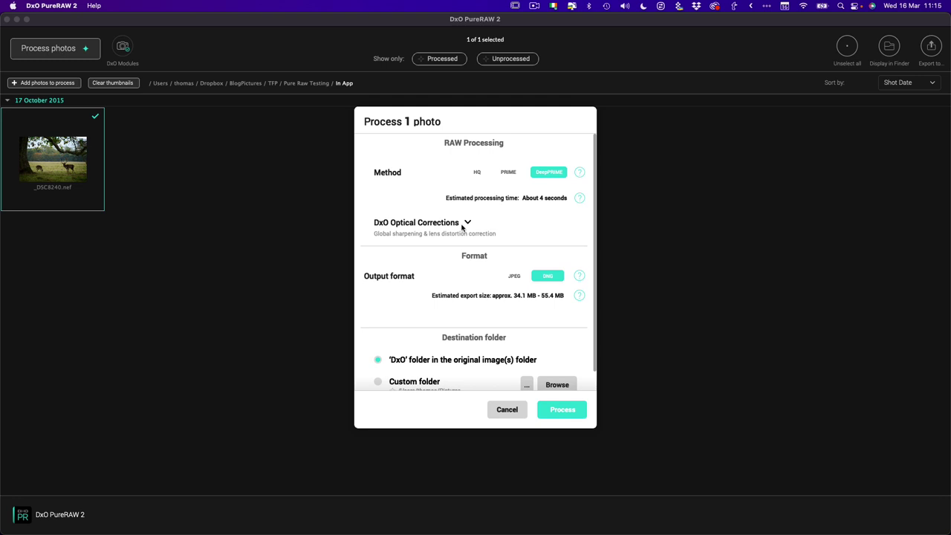
{"action": "scroll", "coordinate": [462, 228], "scroll_direction": "down", "scroll_amount": 1}
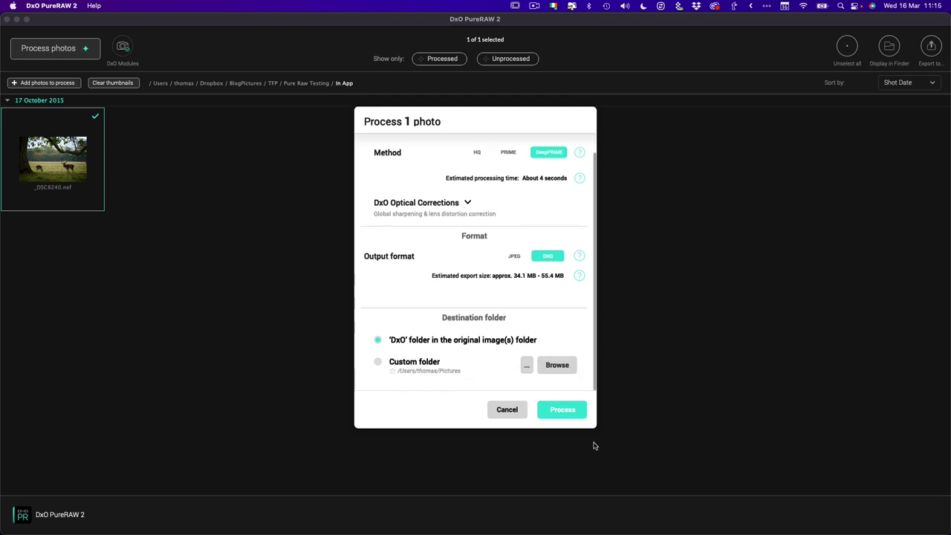
{"action": "left_click", "coordinate": [563, 410]}
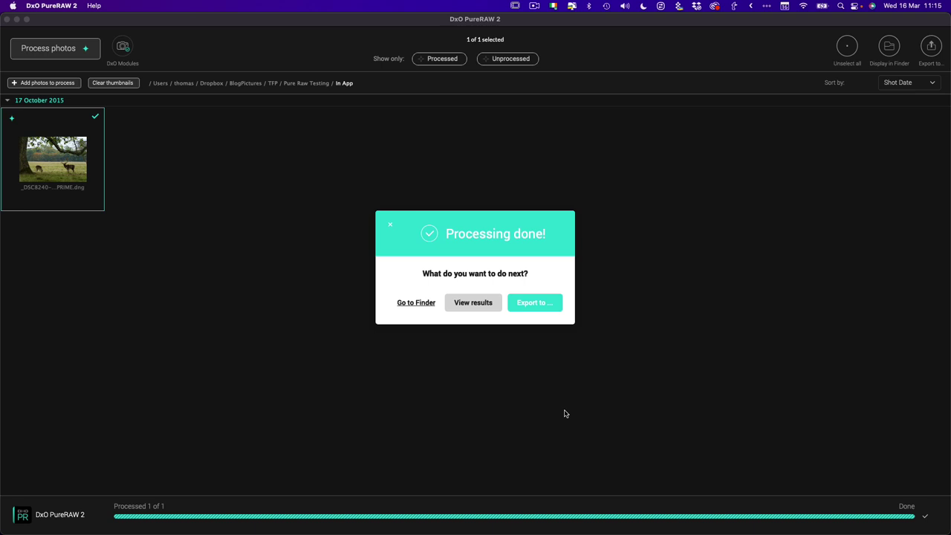
Compare the deer photo's original RAW and DeepPRIME DNG at 200%, sweeping the divider across the stag.
{"action": "left_click", "coordinate": [450, 303]}
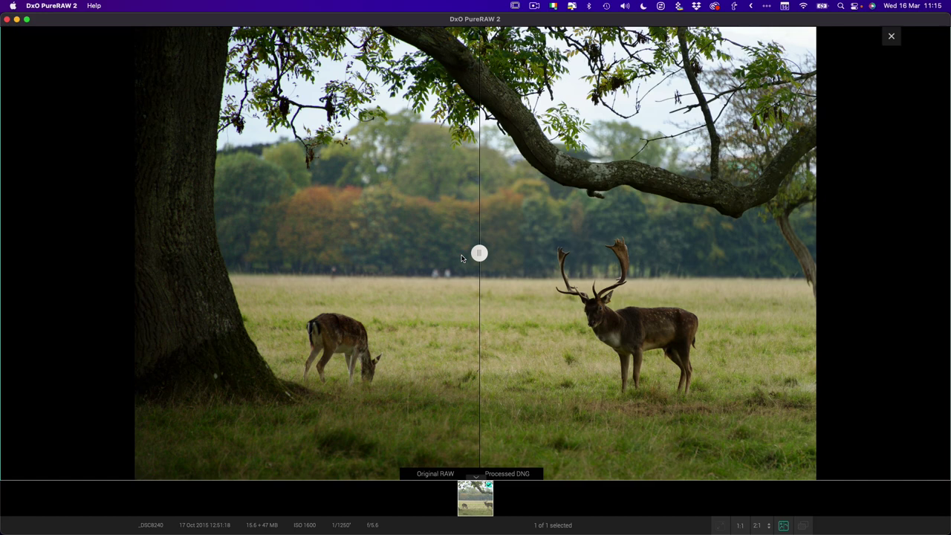
{"action": "left_click", "coordinate": [756, 526]}
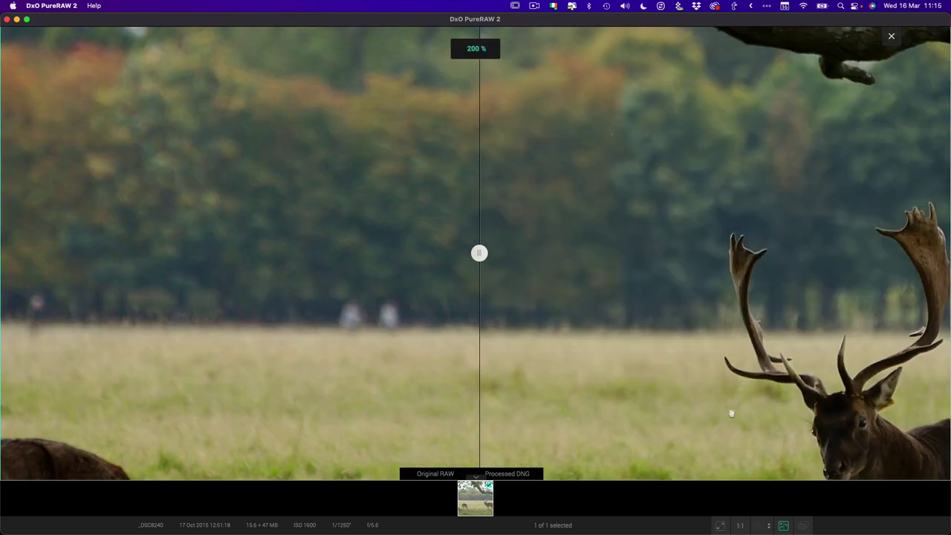
{"action": "scroll", "coordinate": [554, 346], "scroll_direction": "up", "scroll_amount": 10}
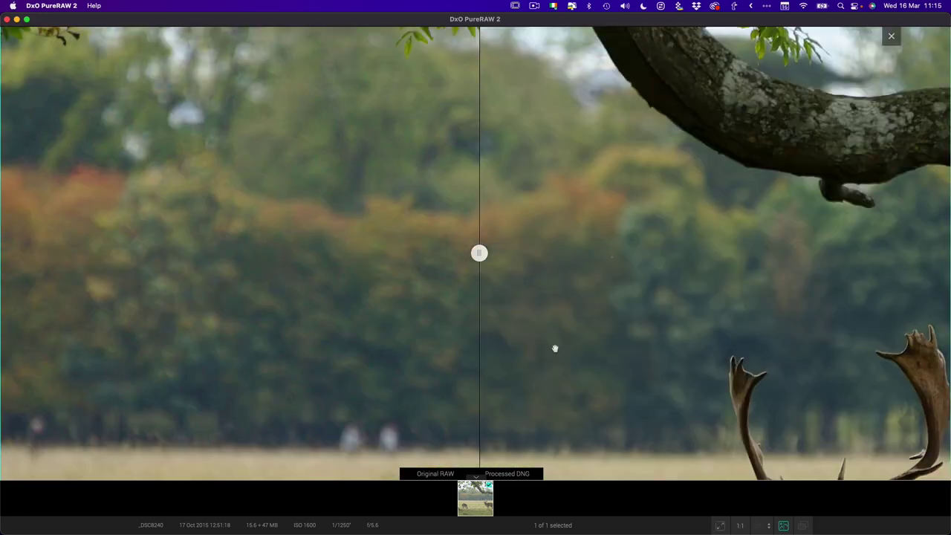
{"action": "scroll", "coordinate": [554, 348], "scroll_direction": "down", "scroll_amount": 10}
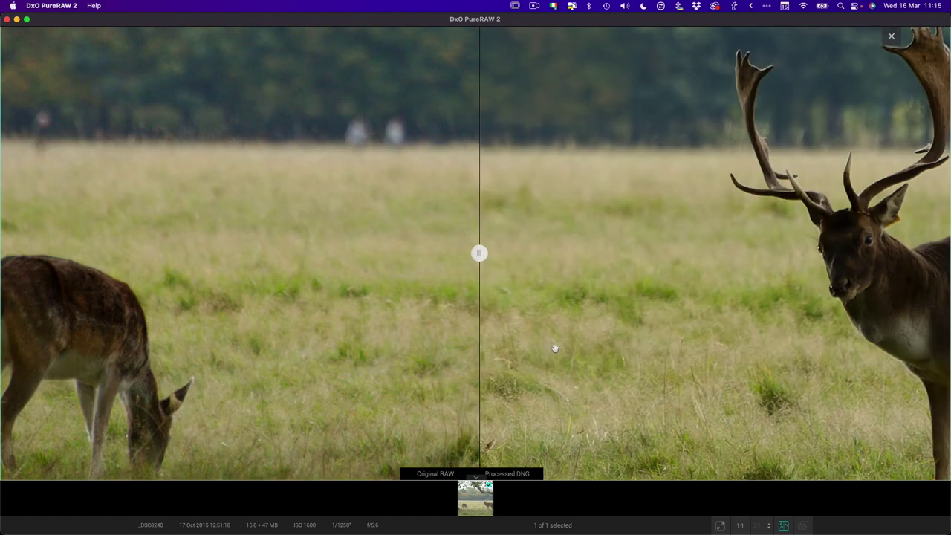
{"action": "left_click_drag", "start_coordinate": [479, 253], "coordinate": [625, 235]}
{"action": "left_click_drag", "start_coordinate": [558, 275], "coordinate": [543, 124]}
{"action": "left_click_drag", "start_coordinate": [629, 253], "coordinate": [546, 253]}
{"action": "left_click_drag", "start_coordinate": [680, 202], "coordinate": [615, 405]}
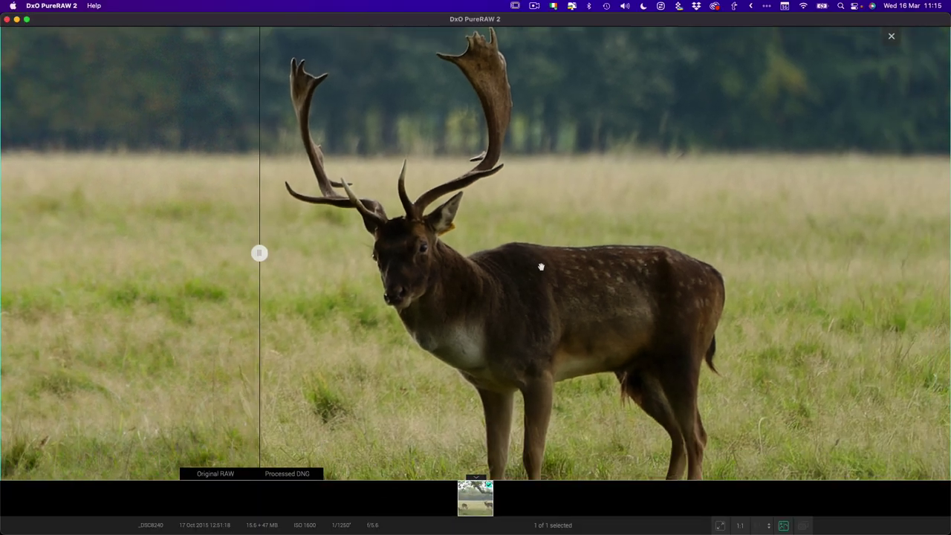
{"action": "left_click_drag", "start_coordinate": [260, 259], "coordinate": [491, 253]}
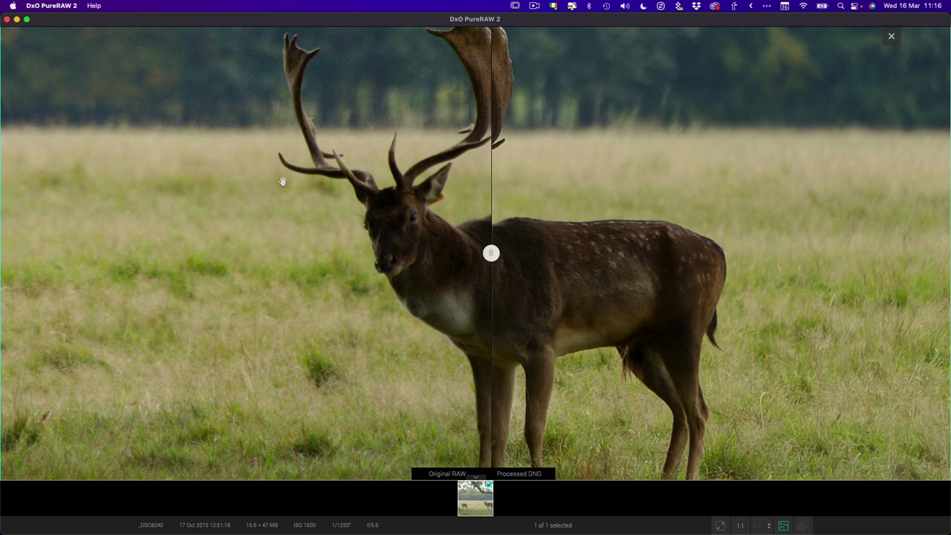
Close PureRAW and send _DSC4911.nef from Finder to PureRAW 2 with last used settings.
{"action": "left_click", "coordinate": [7, 20]}
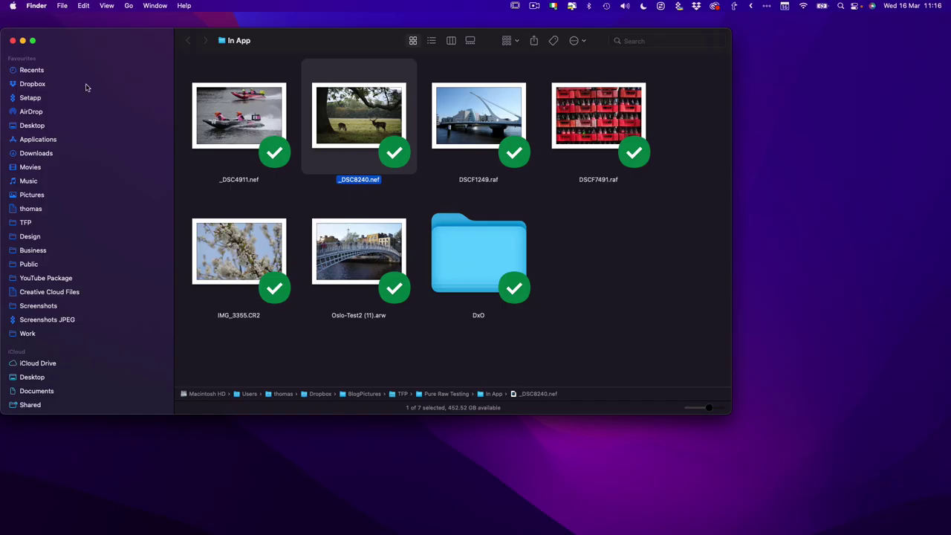
{"action": "left_click", "coordinate": [615, 258]}
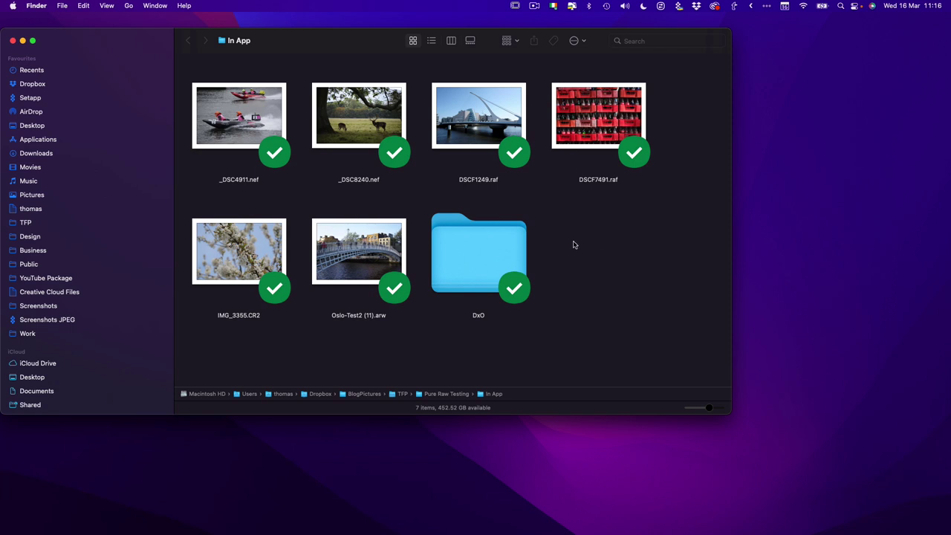
{"action": "left_click", "coordinate": [269, 119]}
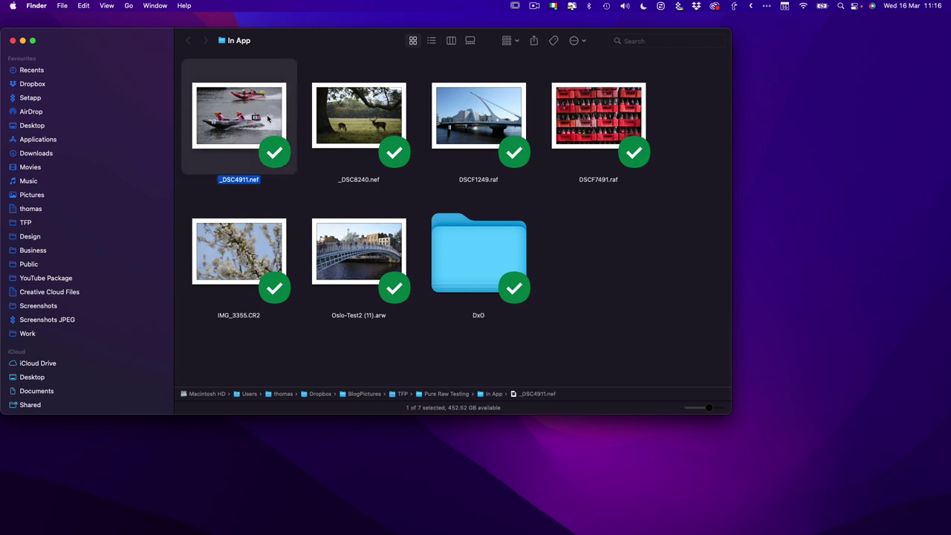
{"action": "right_click", "coordinate": [265, 117]}
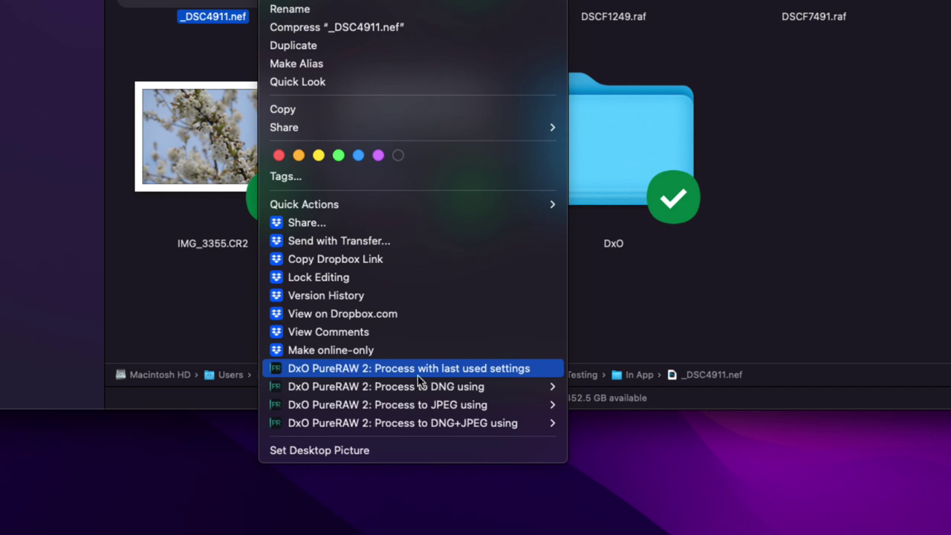
{"action": "mouse_move", "coordinate": [424, 401]}
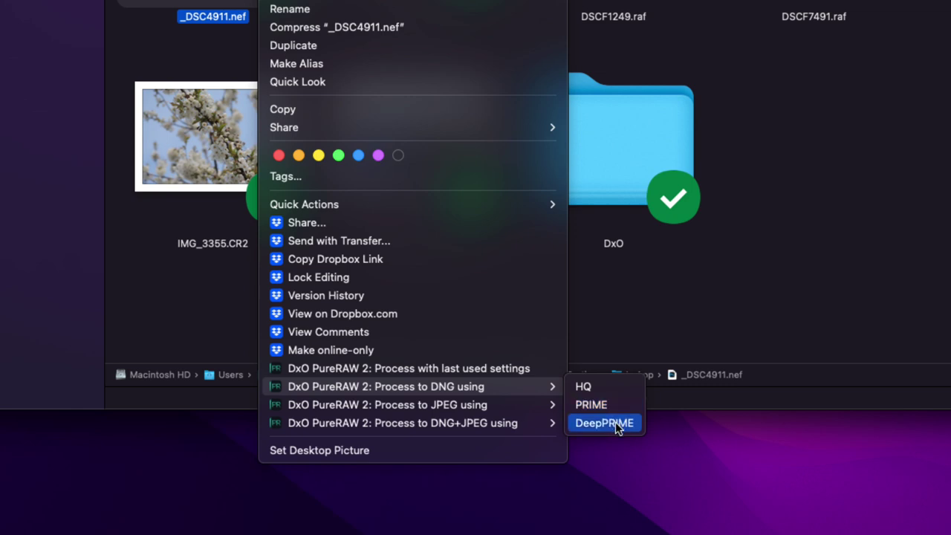
{"action": "left_click", "coordinate": [500, 373]}
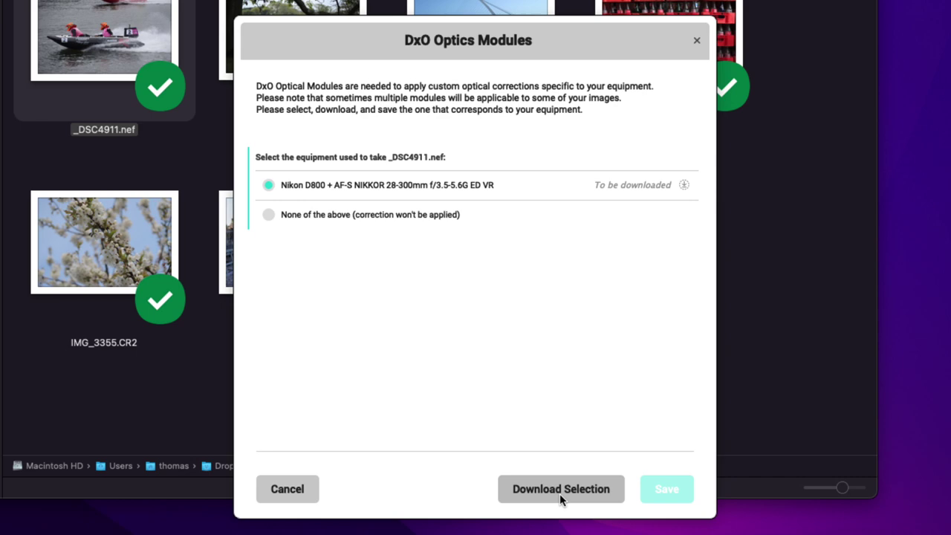
Download and save the Nikon D800 + 28-300mm optics module so _DSC4911.nef processes.
{"action": "left_click", "coordinate": [537, 496]}
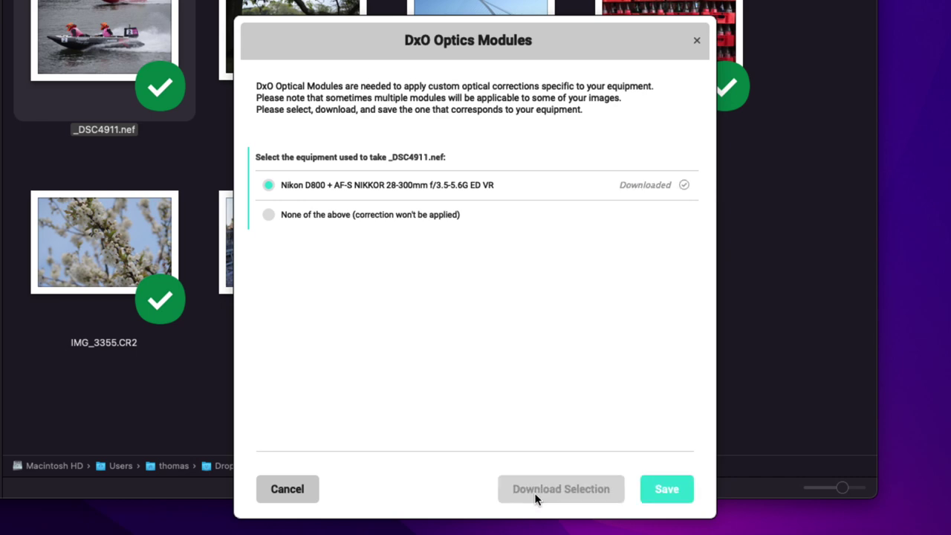
{"action": "left_click", "coordinate": [667, 490]}
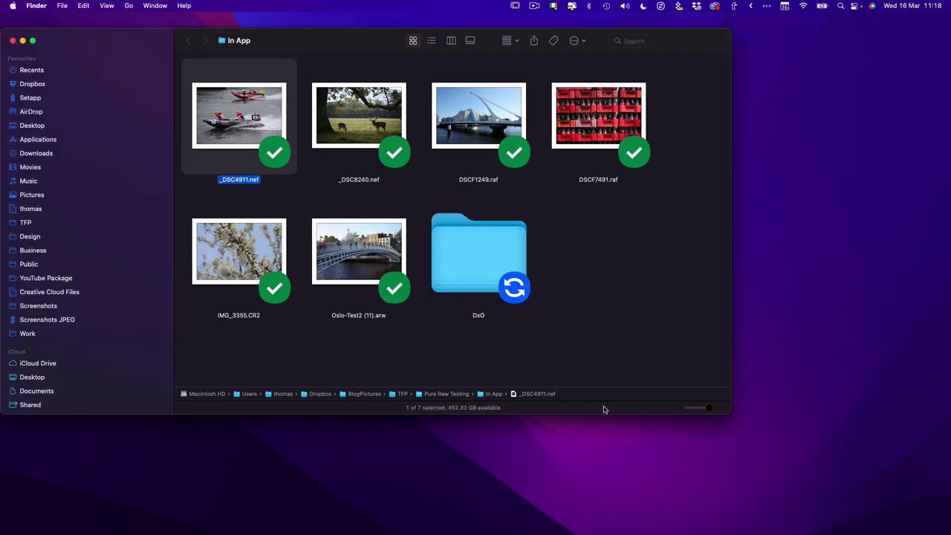
{"action": "double_click", "coordinate": [489, 238]}
{"action": "left_click", "coordinate": [268, 72]}
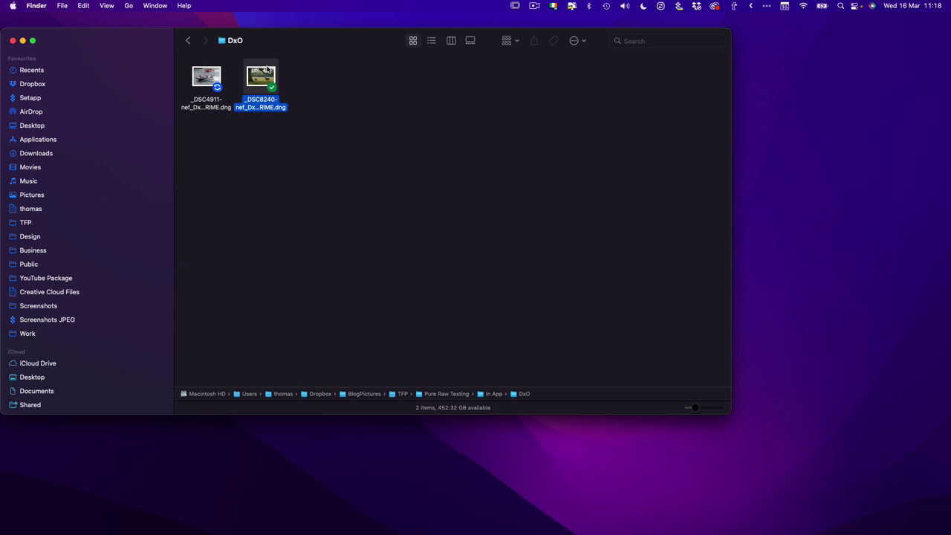
{"action": "left_click", "coordinate": [205, 72]}
{"action": "key", "text": "space"}
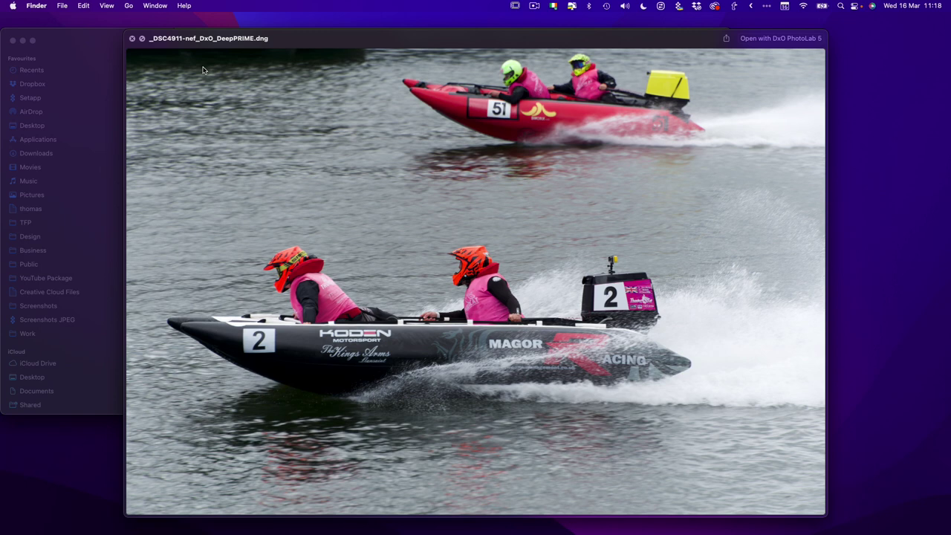
{"action": "key", "text": "space"}
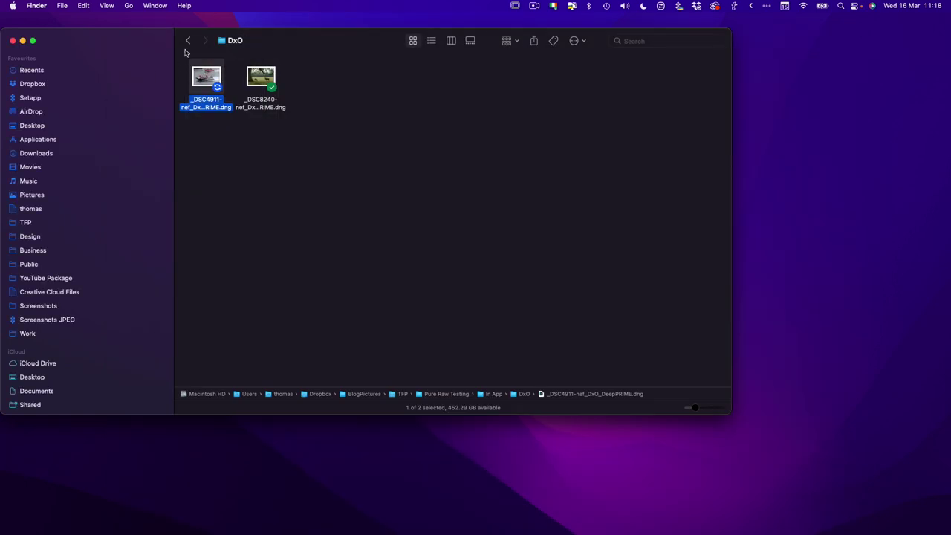
{"action": "left_click", "coordinate": [188, 40]}
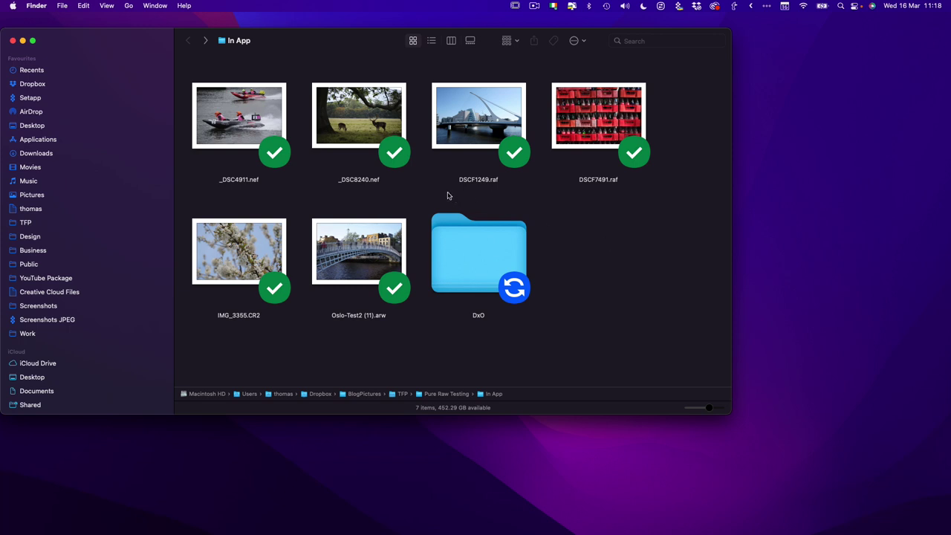
Process DSCF1249, DSCF7491, IMG_3355 and Oslo-Test2 with last used settings, downloading their lens modules.
{"action": "left_click_drag", "start_coordinate": [450, 195], "coordinate": [648, 113]}
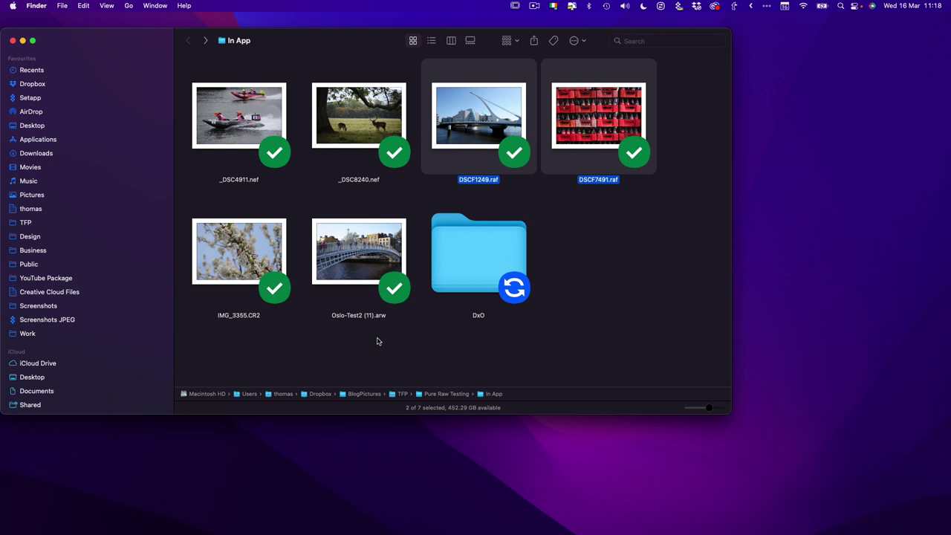
{"action": "left_click_drag", "start_coordinate": [377, 339], "coordinate": [205, 248]}
{"action": "right_click", "coordinate": [377, 245]}
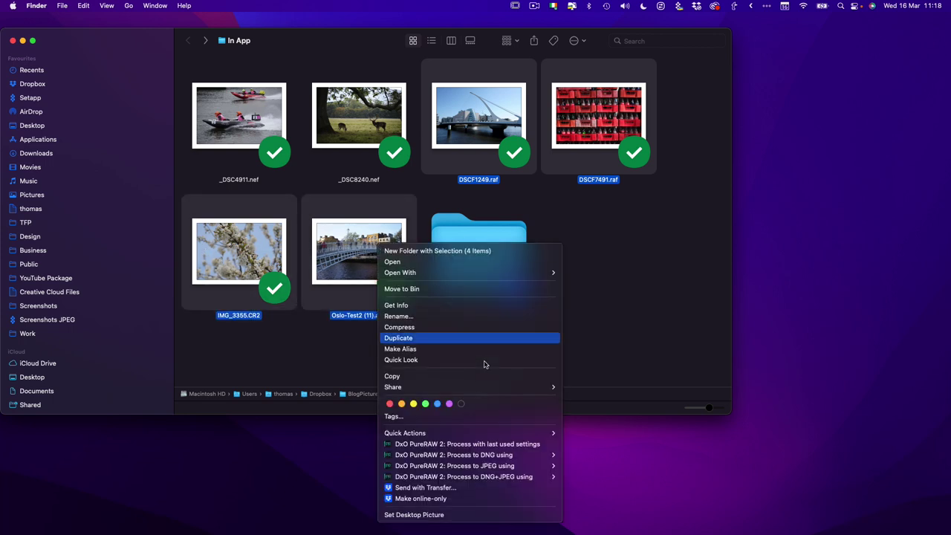
{"action": "left_click", "coordinate": [511, 443]}
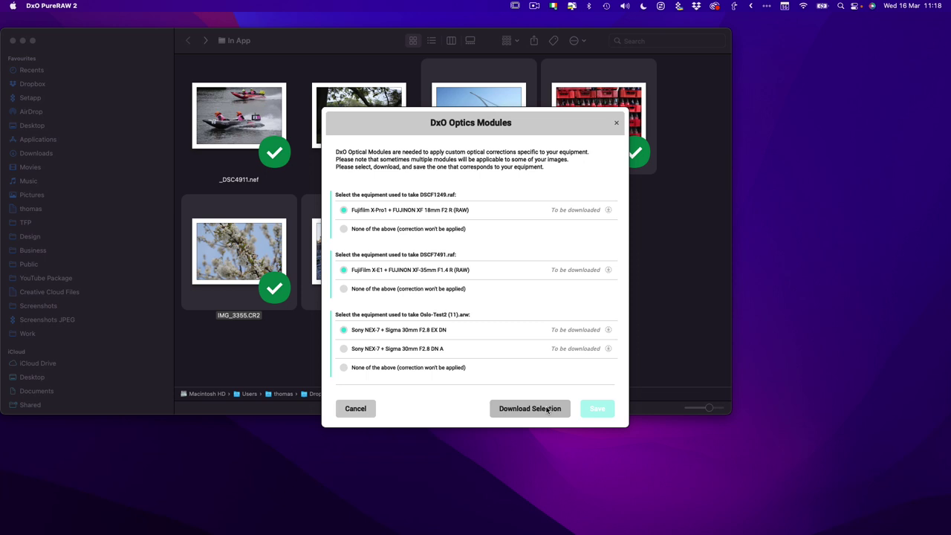
{"action": "left_click", "coordinate": [530, 409]}
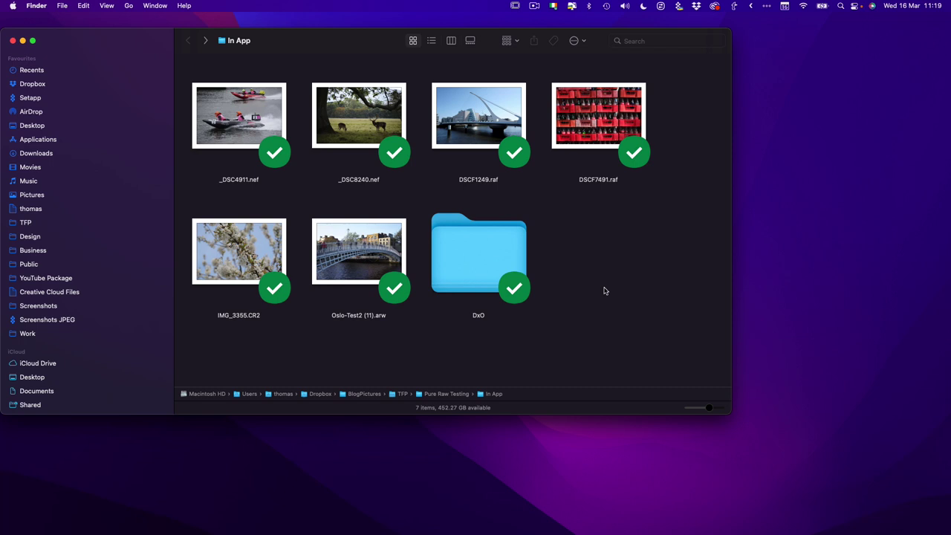
In Lightroom's Library grid, open the flower photo DSCF0243.RAF large and show the File menu.
{"action": "key", "text": "super+Tab"}
{"action": "key", "text": "super+Tab"}
{"action": "key", "text": "super+Tab"}
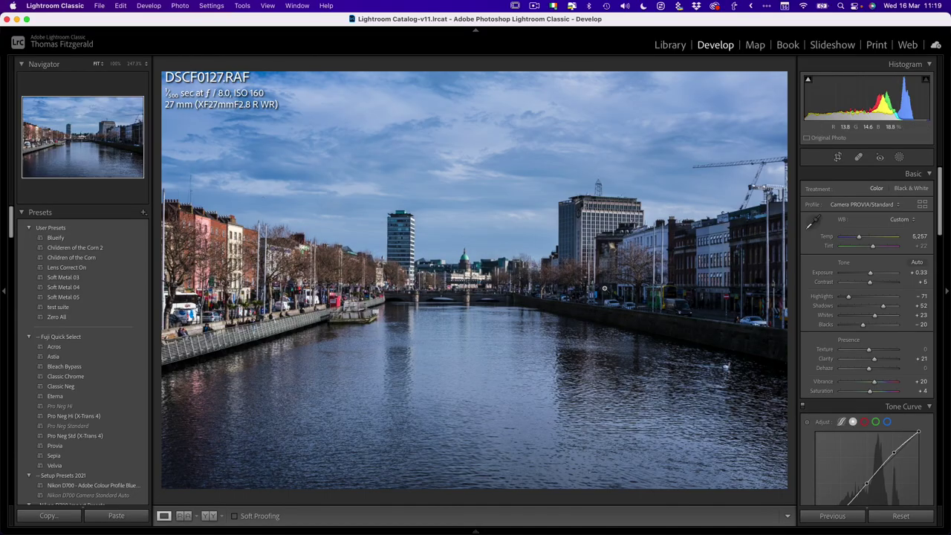
{"action": "key", "text": "g"}
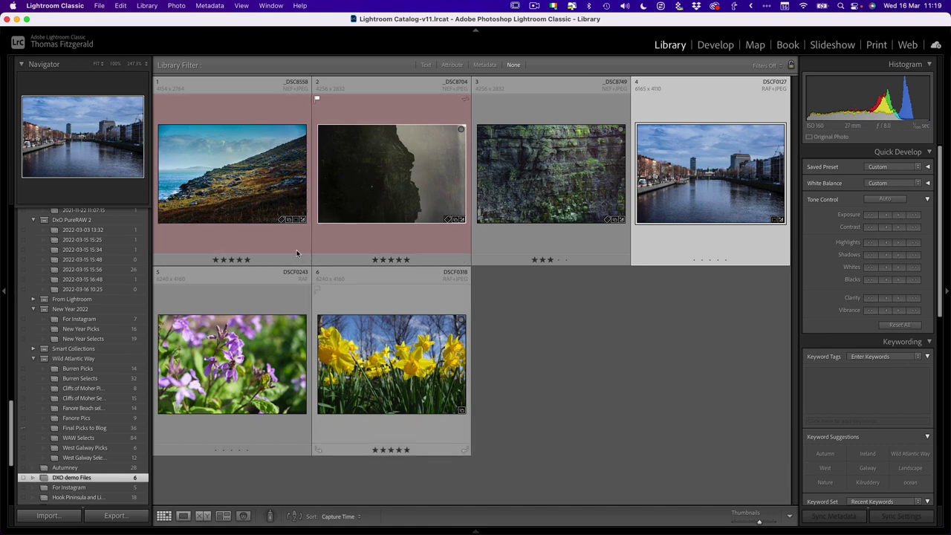
{"action": "left_click", "coordinate": [252, 360]}
{"action": "double_click", "coordinate": [245, 359]}
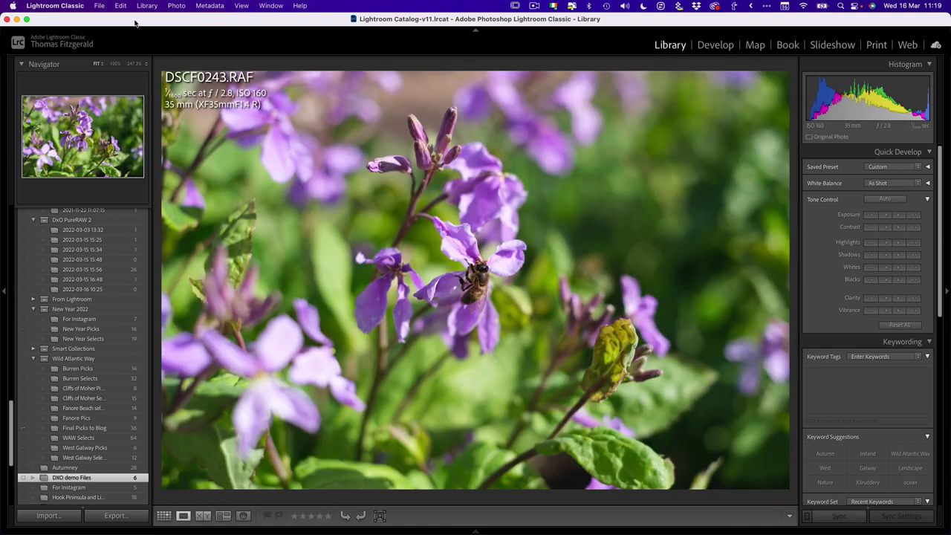
{"action": "left_click", "coordinate": [99, 6]}
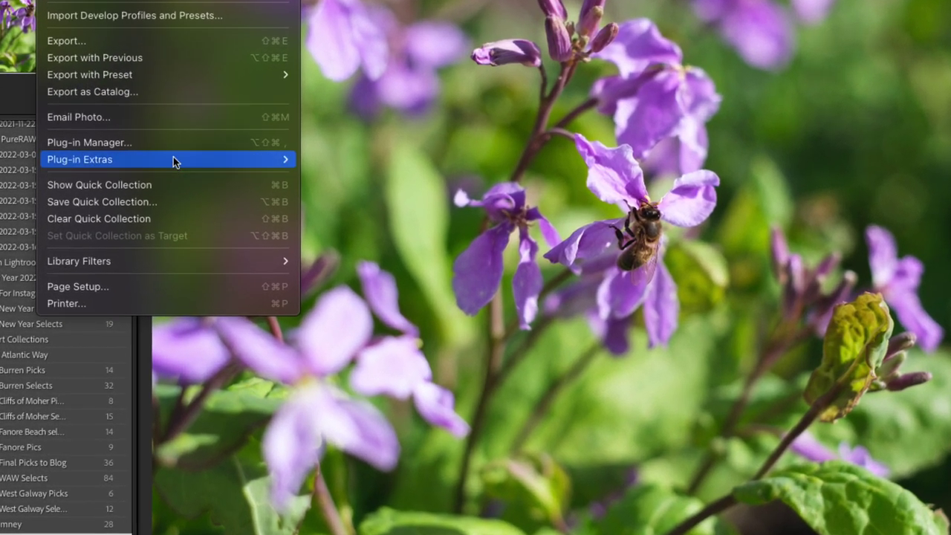
Send the flower photo to DxO PureRAW 2, reviewing the DeepPRIME/DNG and optical correction options.
{"action": "mouse_move", "coordinate": [175, 234]}
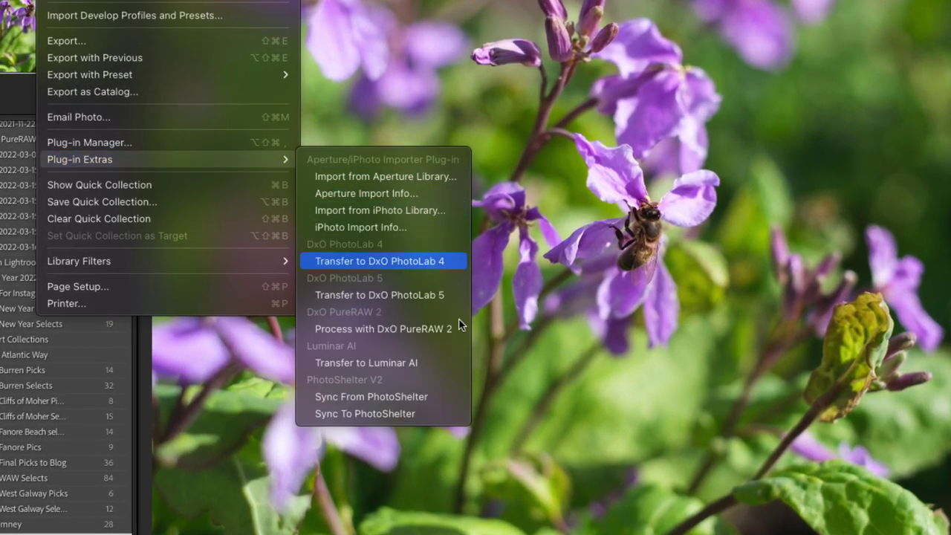
{"action": "left_click", "coordinate": [427, 330]}
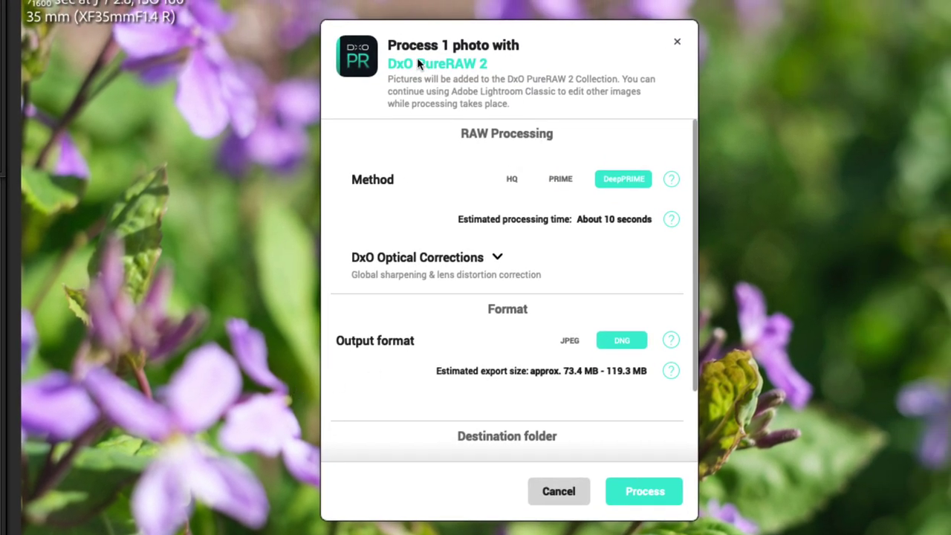
{"action": "scroll", "coordinate": [521, 239], "scroll_direction": "down", "scroll_amount": 1}
{"action": "scroll", "coordinate": [520, 236], "scroll_direction": "down", "scroll_amount": 3}
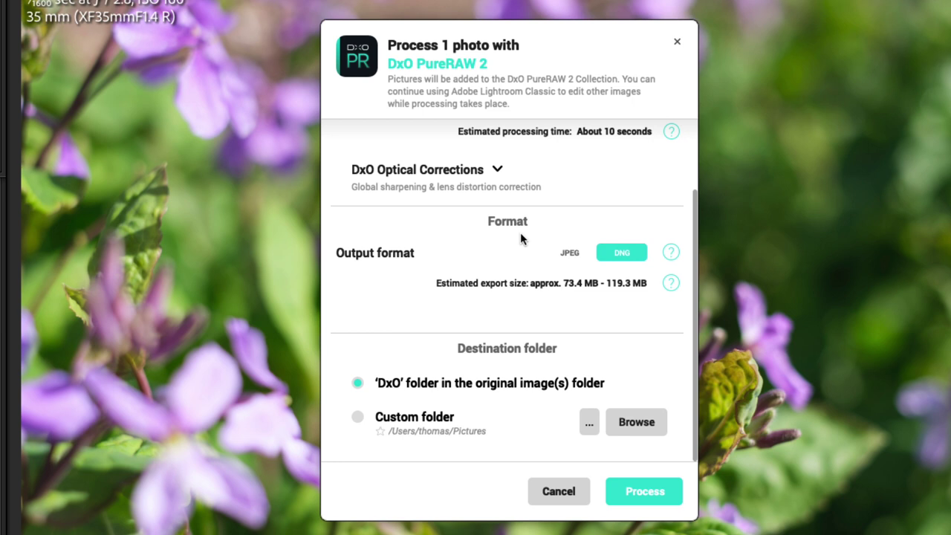
{"action": "left_click", "coordinate": [440, 177]}
{"action": "scroll", "coordinate": [561, 220], "scroll_direction": "down", "scroll_amount": 1}
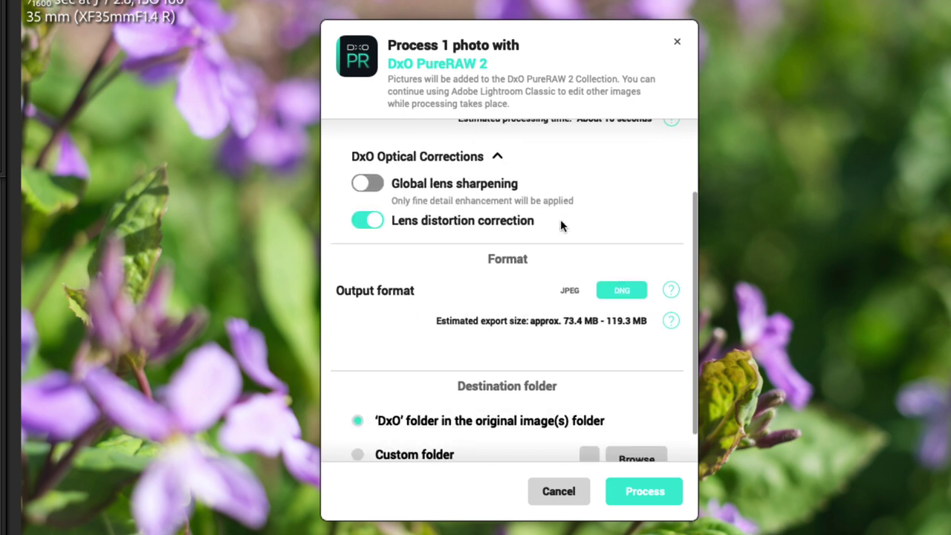
{"action": "scroll", "coordinate": [560, 221], "scroll_direction": "up", "scroll_amount": 2}
{"action": "scroll", "coordinate": [560, 220], "scroll_direction": "down", "scroll_amount": 4}
{"action": "scroll", "coordinate": [560, 223], "scroll_direction": "up", "scroll_amount": 5}
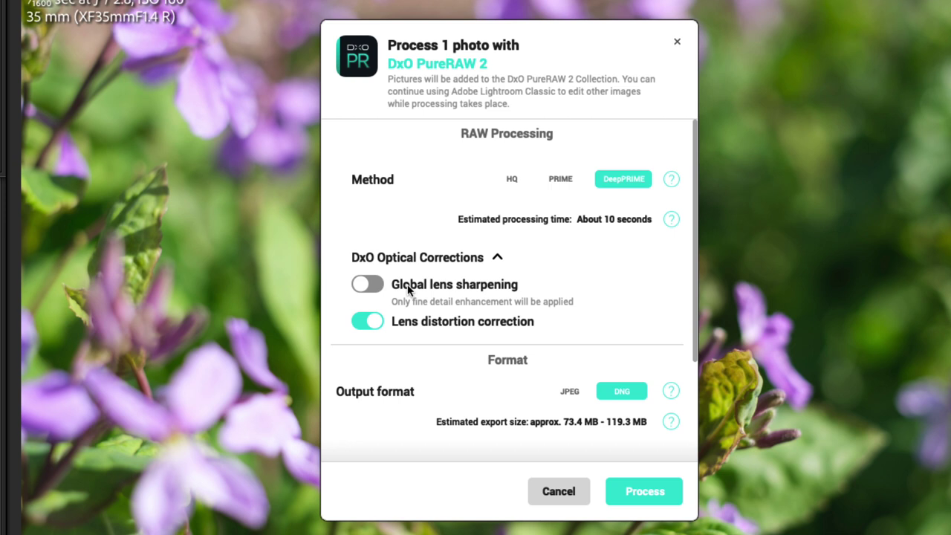
{"action": "scroll", "coordinate": [408, 290], "scroll_direction": "down", "scroll_amount": 4}
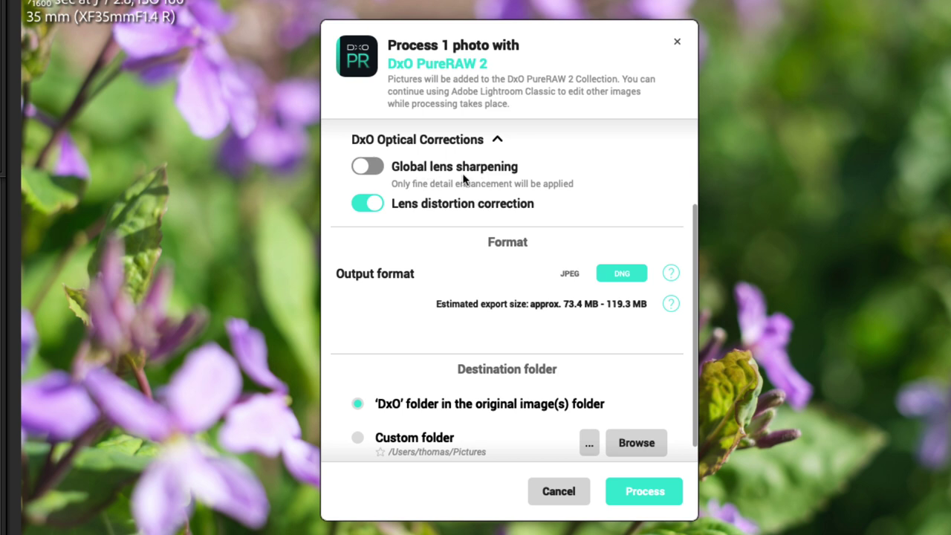
Process the flower photo into a DeepPRIME DNG and dismiss the Done message.
{"action": "left_click", "coordinate": [655, 492]}
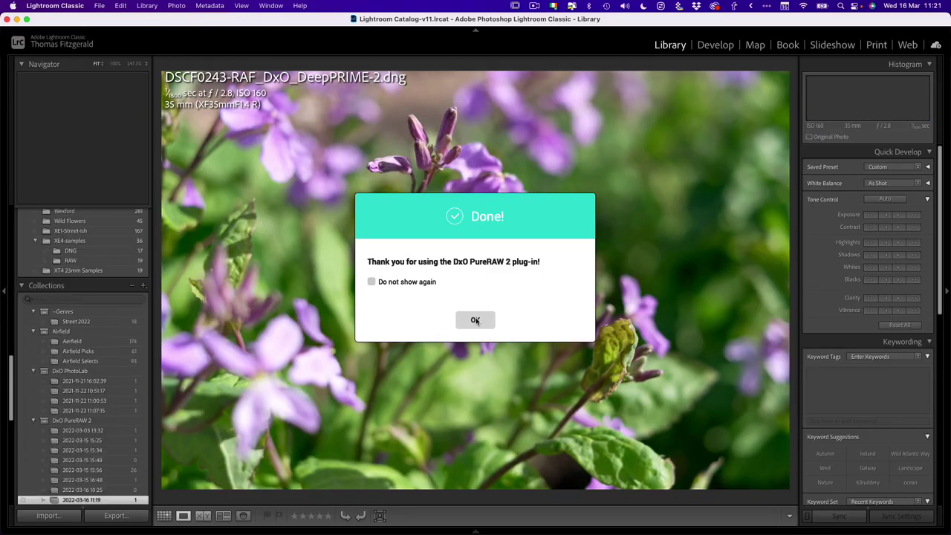
{"action": "left_click", "coordinate": [476, 320]}
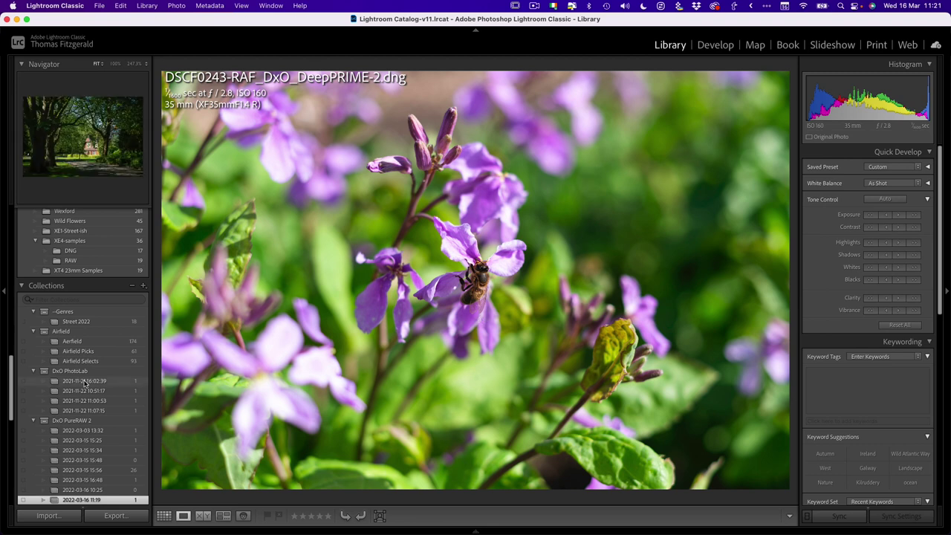
{"action": "scroll", "coordinate": [83, 383], "scroll_direction": "down", "scroll_amount": 3}
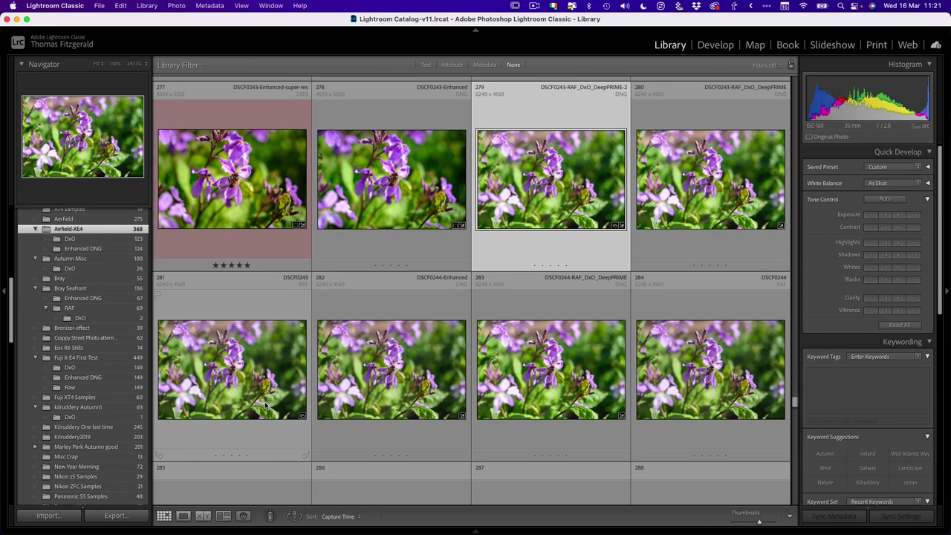
Compare the new DNG and original RAF side by side at 100%, centred on the bee.
{"action": "key", "text": "c"}
{"action": "left_click", "coordinate": [301, 289]}
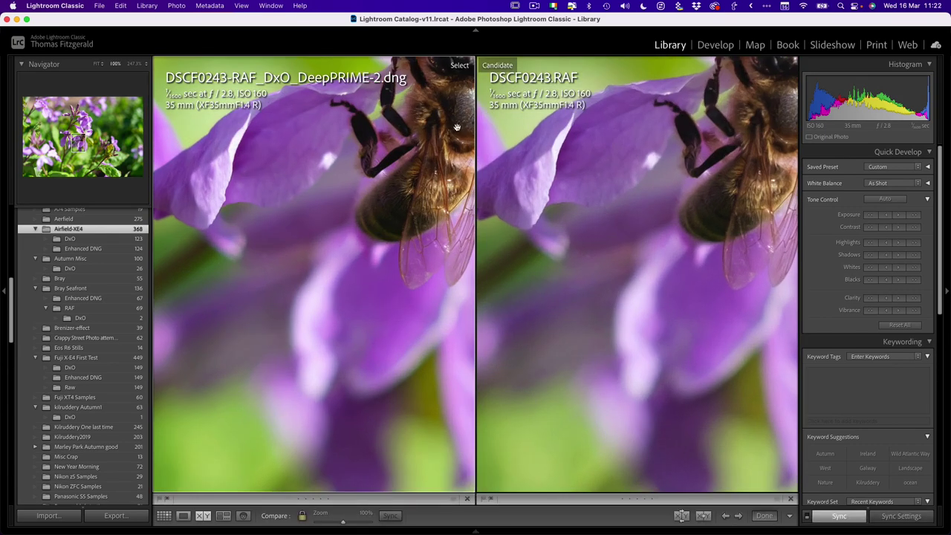
{"action": "left_click_drag", "start_coordinate": [447, 140], "coordinate": [336, 290]}
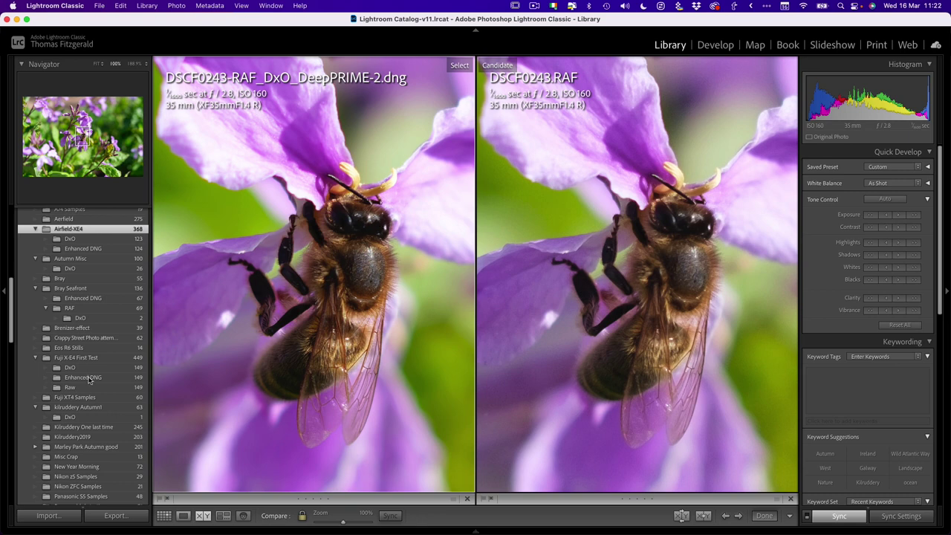
Open the cliff photo _DSC8704.NEF large from the DXO demo Files collection.
{"action": "scroll", "coordinate": [90, 397], "scroll_direction": "down", "scroll_amount": 10}
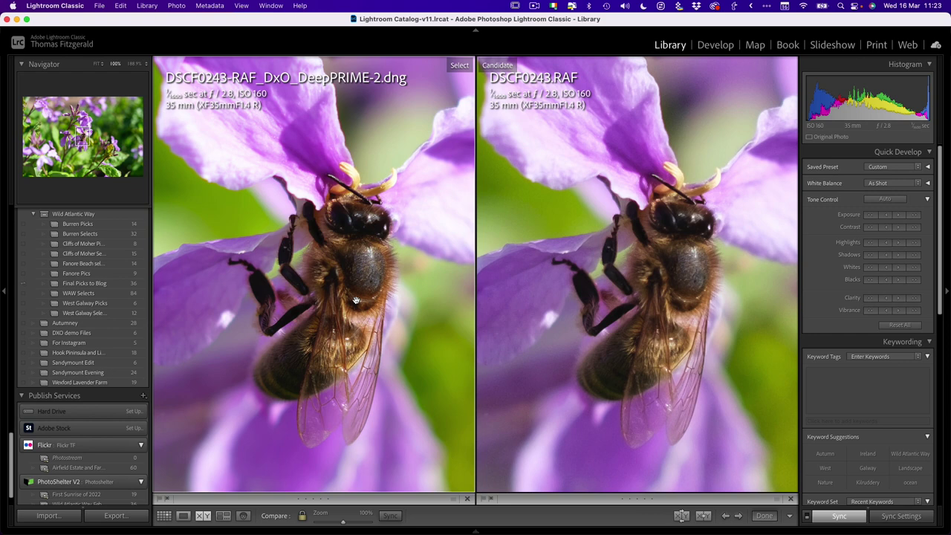
{"action": "scroll", "coordinate": [89, 327], "scroll_direction": "up", "scroll_amount": 5}
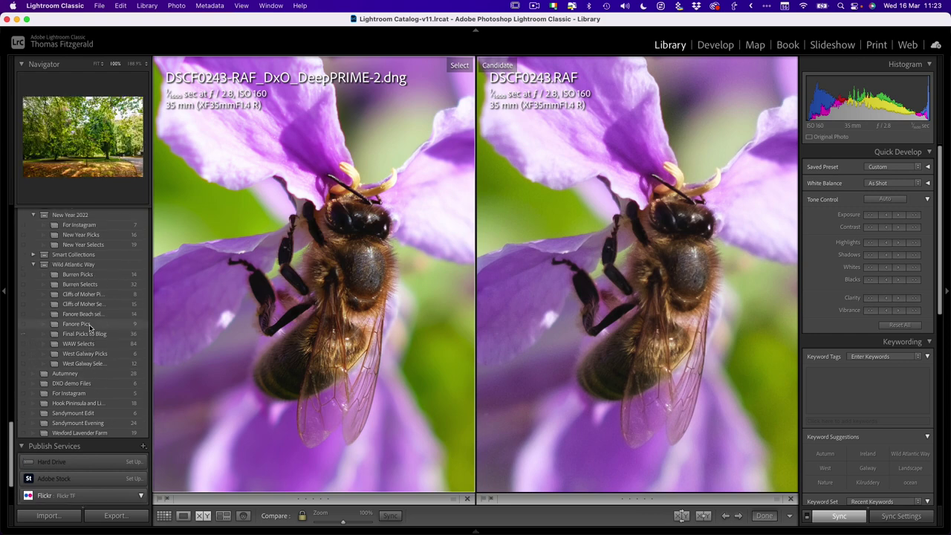
{"action": "scroll", "coordinate": [89, 327], "scroll_direction": "down", "scroll_amount": 5}
{"action": "left_click", "coordinate": [71, 345]}
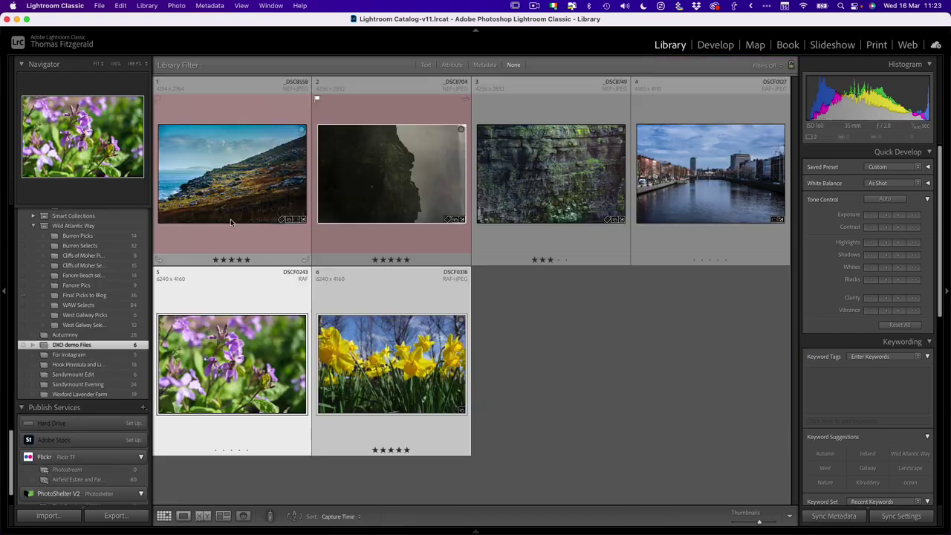
{"action": "double_click", "coordinate": [407, 159]}
{"action": "left_click", "coordinate": [444, 172]}
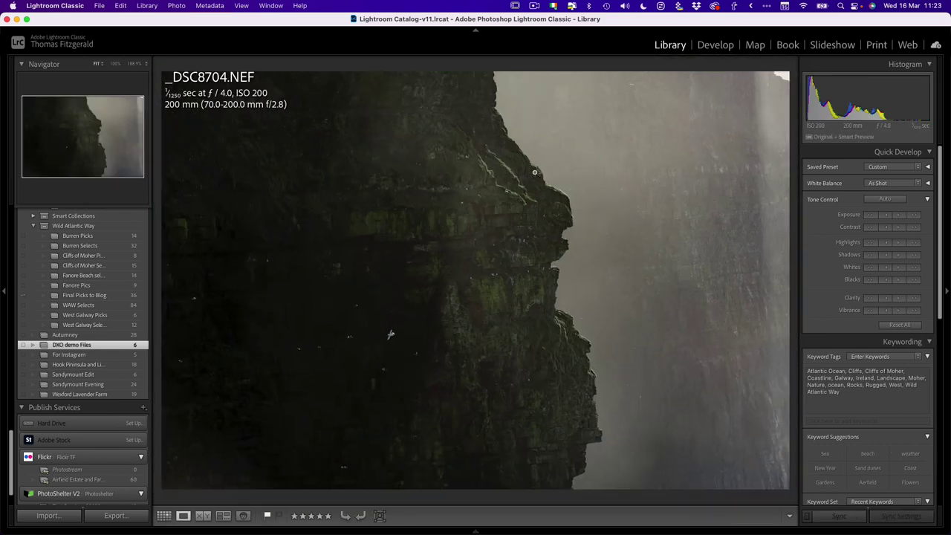
Review the cliff photo's Clarity +44, Dehaze +51, Blacks −10, Contrast +5 and curve edits against Before.
{"action": "left_click", "coordinate": [727, 46]}
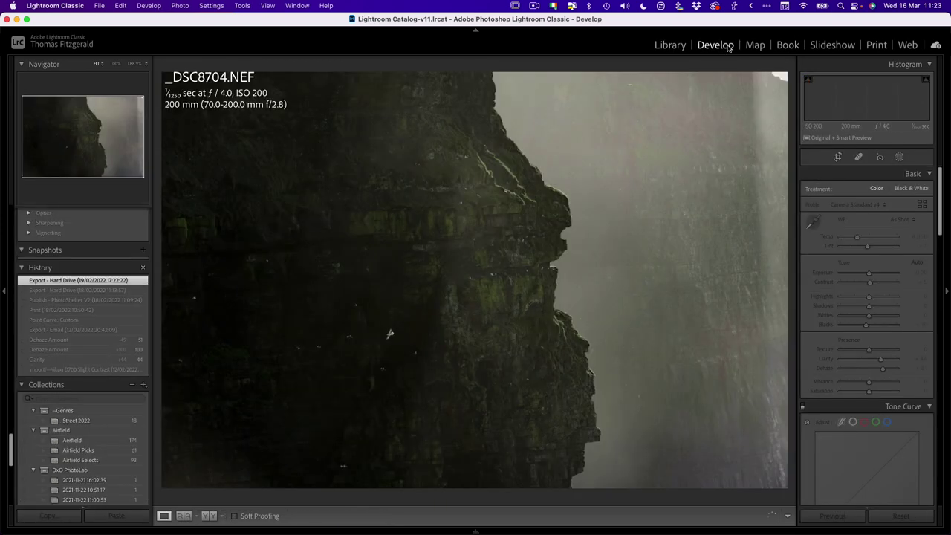
{"action": "scroll", "coordinate": [867, 349], "scroll_direction": "down", "scroll_amount": 5}
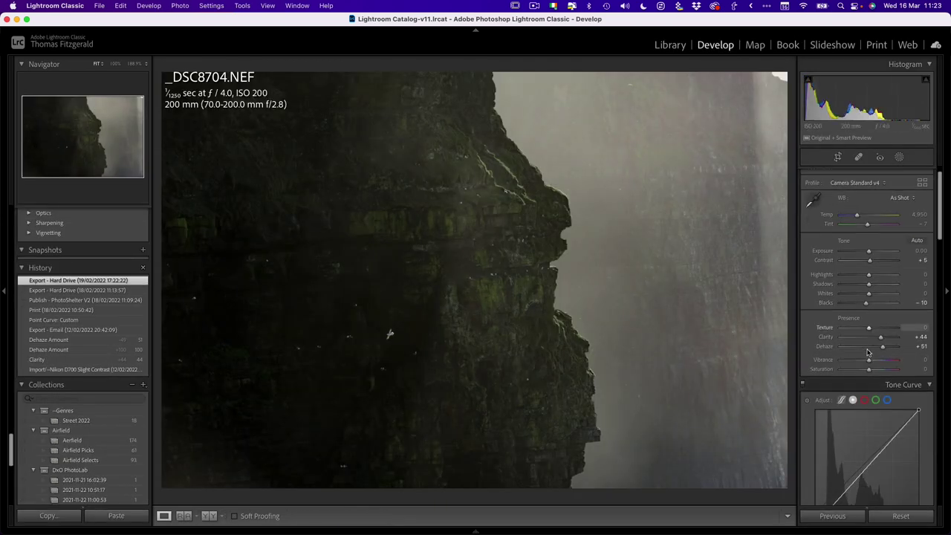
{"action": "scroll", "coordinate": [866, 349], "scroll_direction": "down", "scroll_amount": 4}
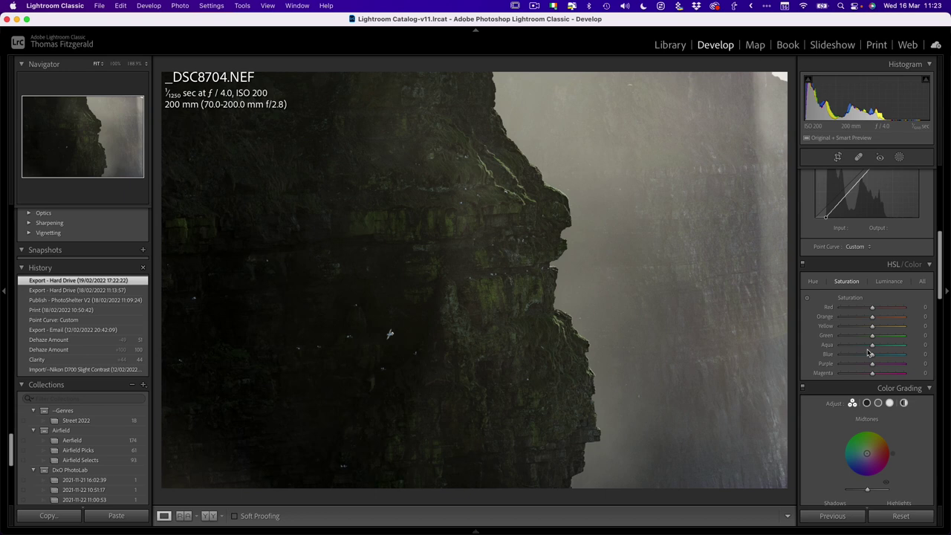
{"action": "scroll", "coordinate": [869, 353], "scroll_direction": "up", "scroll_amount": 6}
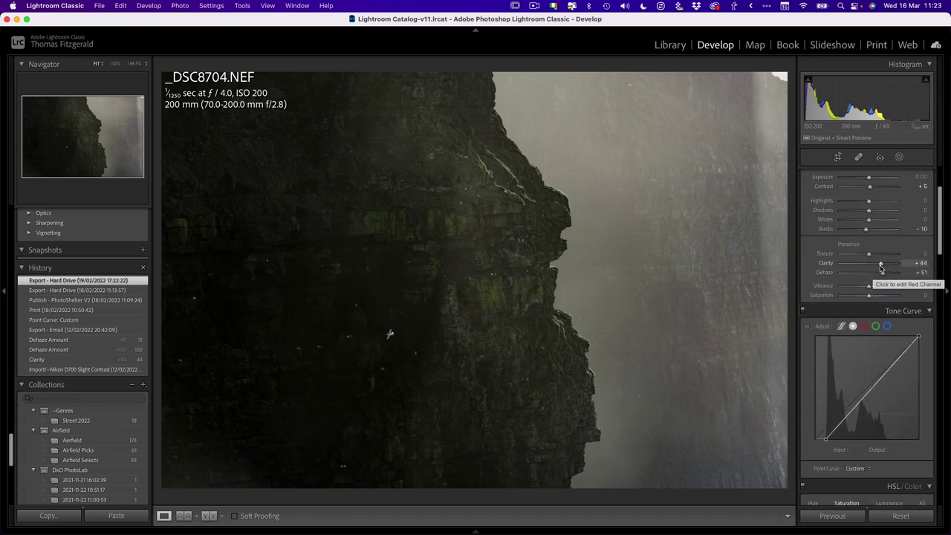
{"action": "scroll", "coordinate": [881, 269], "scroll_direction": "up", "scroll_amount": 3}
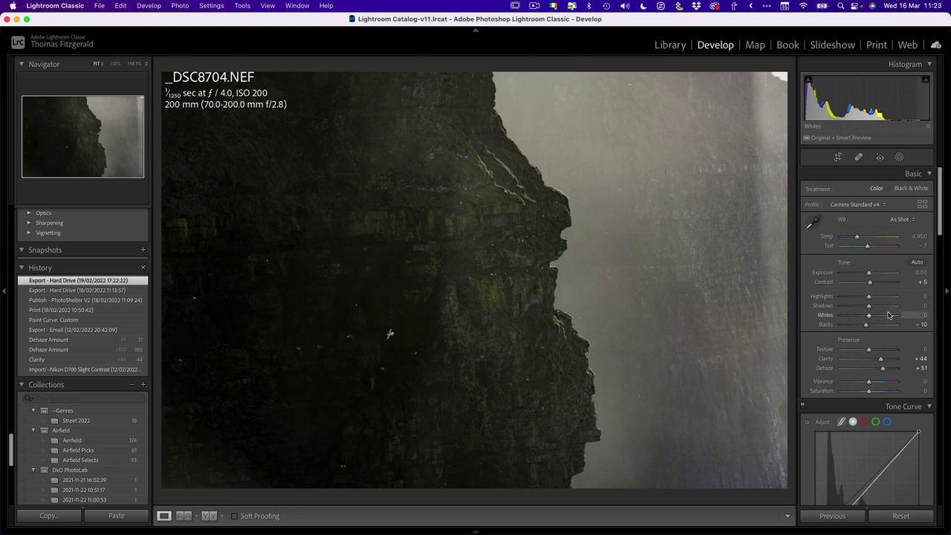
{"action": "scroll", "coordinate": [882, 310], "scroll_direction": "down", "scroll_amount": 15}
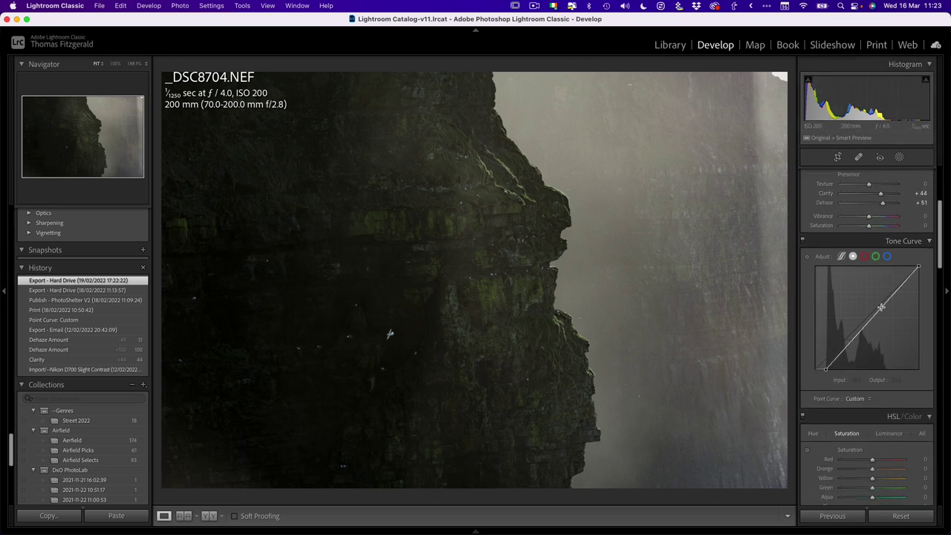
{"action": "scroll", "coordinate": [882, 311], "scroll_direction": "down", "scroll_amount": 5}
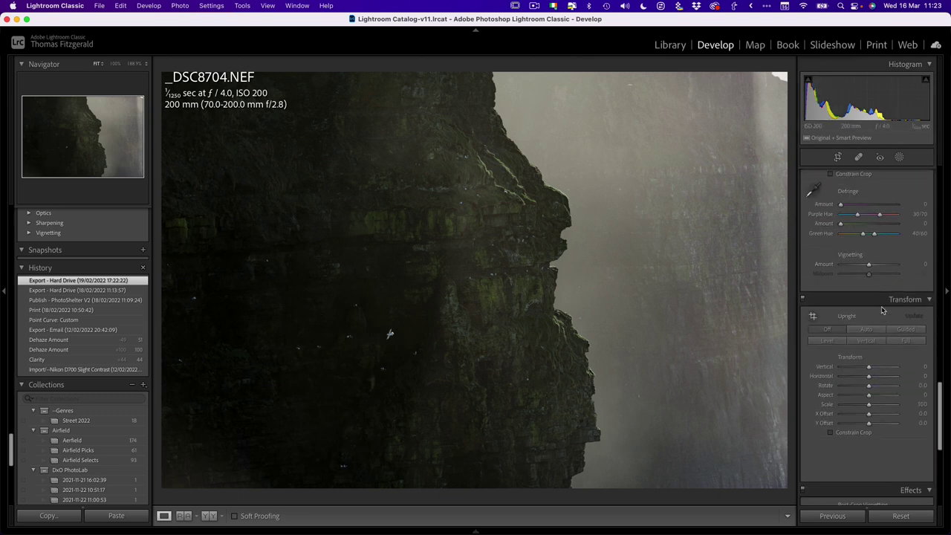
{"action": "key", "text": "backslash"}
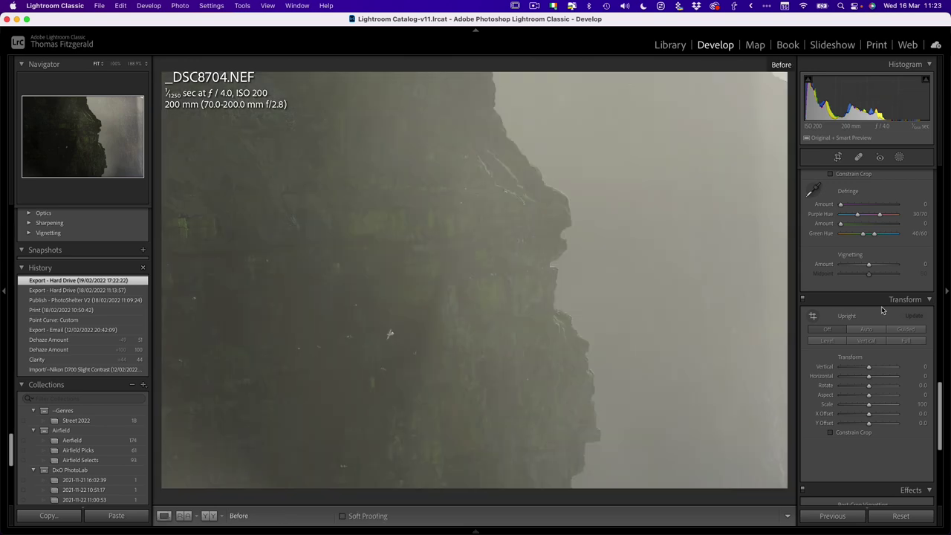
{"action": "key", "text": "backslash"}
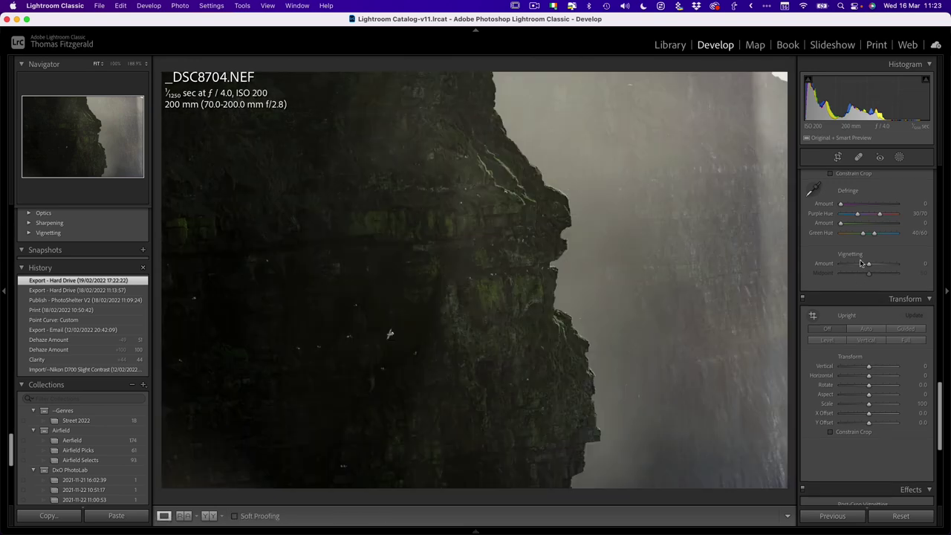
{"action": "scroll", "coordinate": [864, 249], "scroll_direction": "up", "scroll_amount": 6}
{"action": "scroll", "coordinate": [864, 249], "scroll_direction": "up", "scroll_amount": 3}
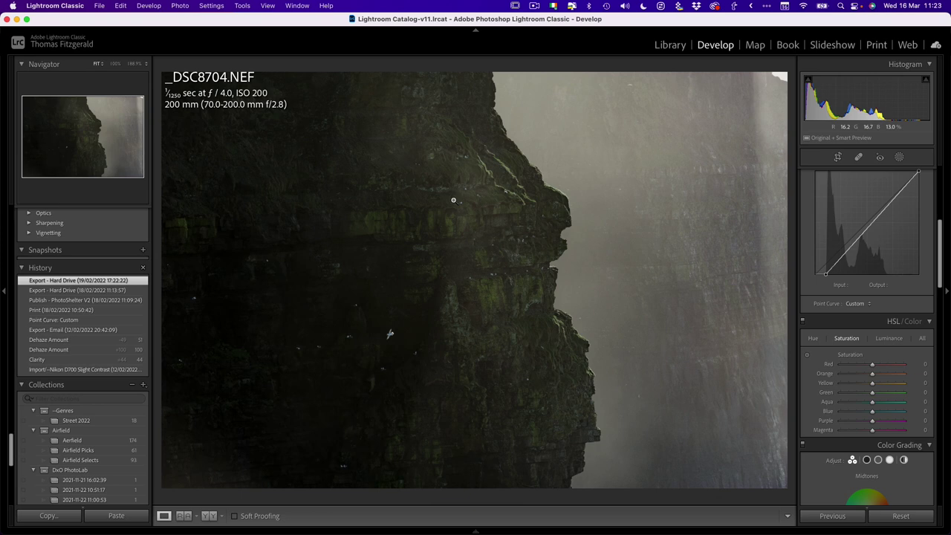
Back in Library, choose Process with DxO PureRAW 2 for the cliff NEF from Plug-in Extras.
{"action": "key", "text": "e"}
{"action": "left_click", "coordinate": [99, 5]}
{"action": "mouse_move", "coordinate": [142, 179]}
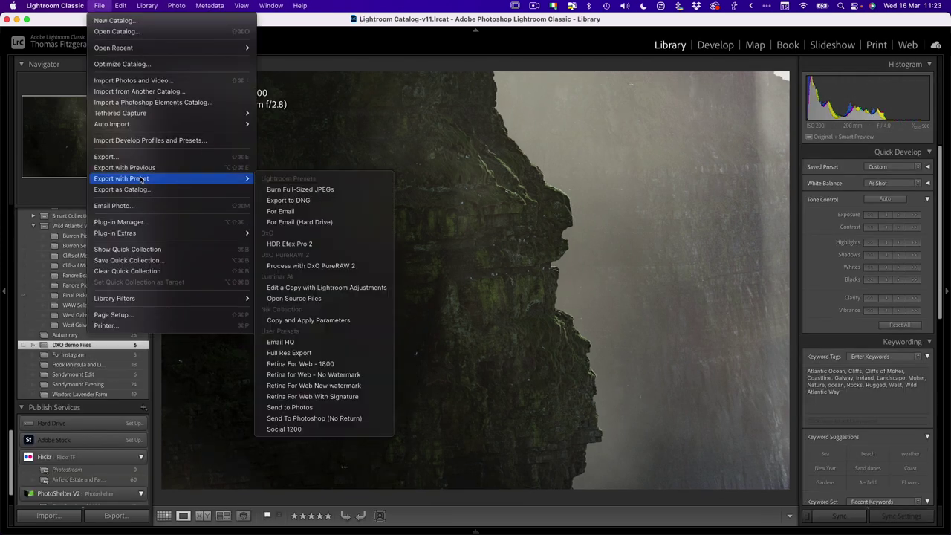
{"action": "mouse_move", "coordinate": [143, 235]}
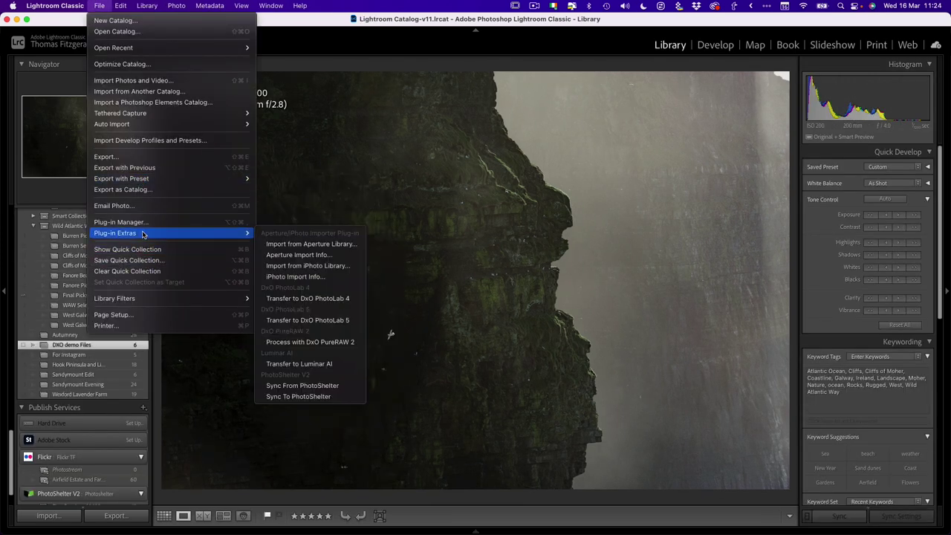
{"action": "left_click", "coordinate": [354, 345]}
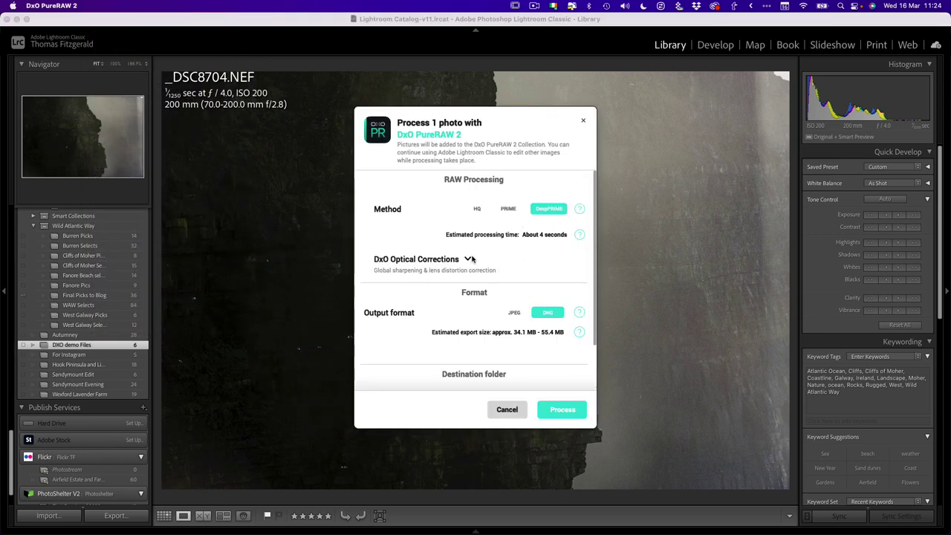
Process the cliff photo into _DSC8704-NEF_DxO_DeepPRIME.dng and dismiss the completion message.
{"action": "scroll", "coordinate": [431, 229], "scroll_direction": "down", "scroll_amount": 2}
{"action": "left_click", "coordinate": [462, 202]}
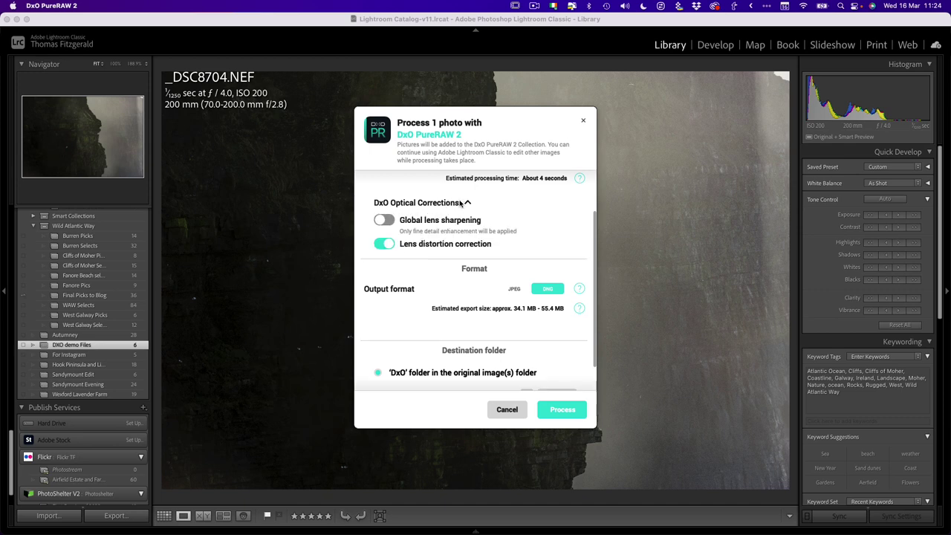
{"action": "left_click", "coordinate": [463, 202]}
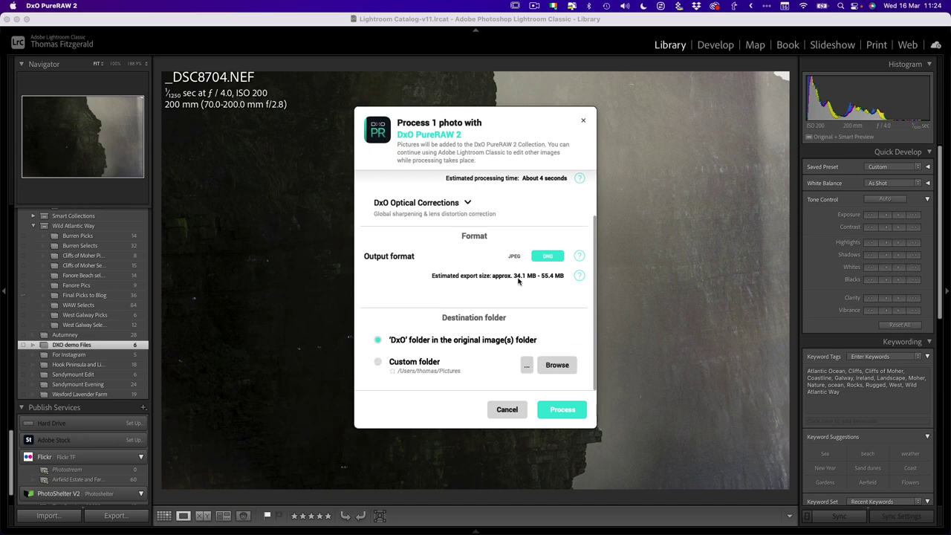
{"action": "left_click", "coordinate": [554, 410]}
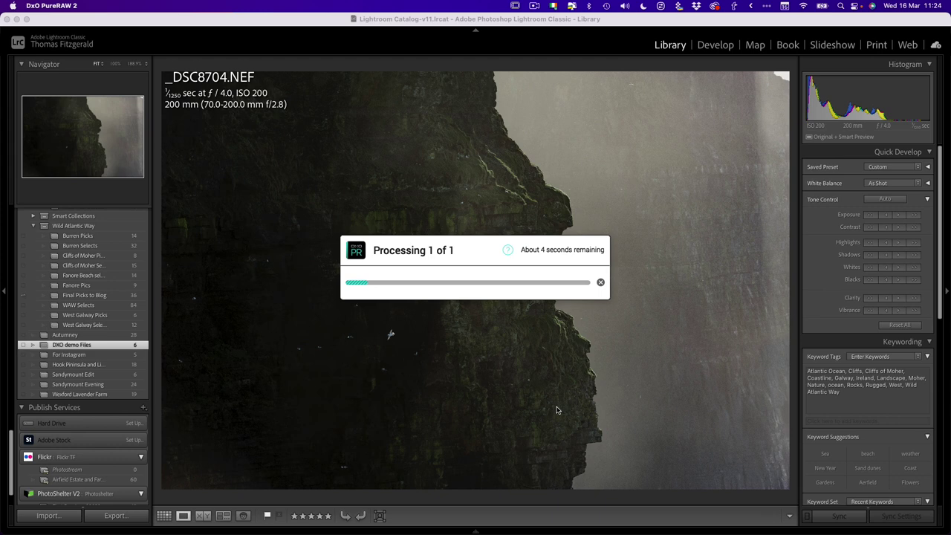
{"action": "left_click", "coordinate": [473, 320]}
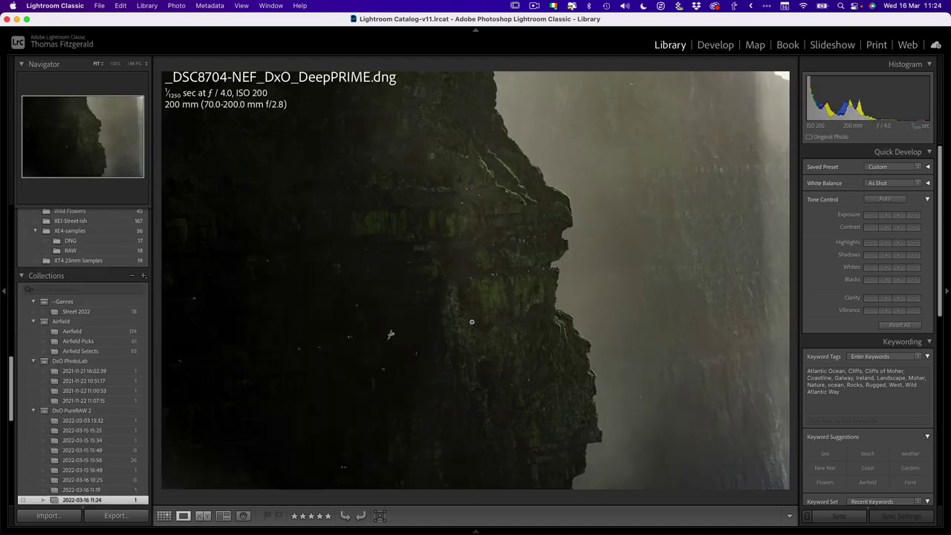
Open the cliff DNG in Develop and review its Basic settings, confirming Clarity +44 and Dehaze +51.
{"action": "left_click", "coordinate": [716, 47]}
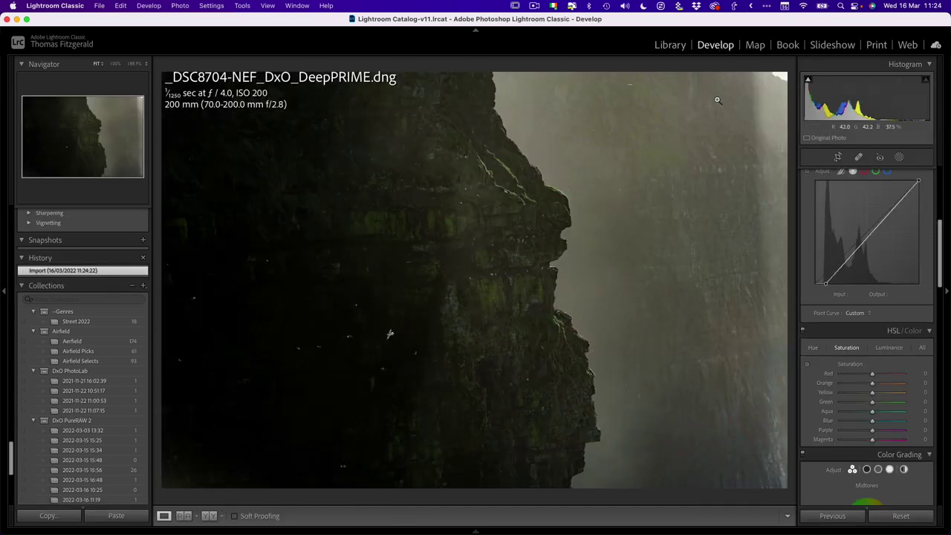
{"action": "scroll", "coordinate": [860, 231], "scroll_direction": "up", "scroll_amount": 5}
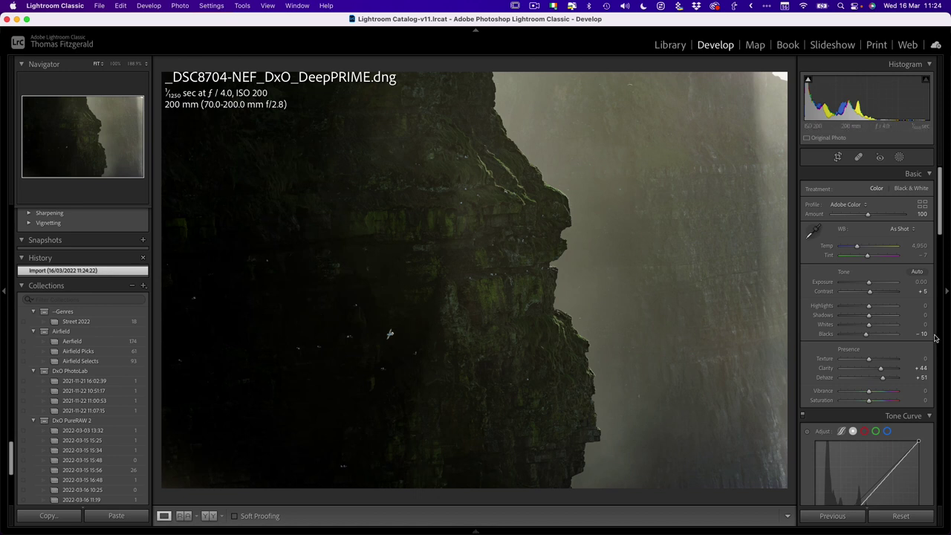
{"action": "scroll", "coordinate": [890, 319], "scroll_direction": "down", "scroll_amount": 6}
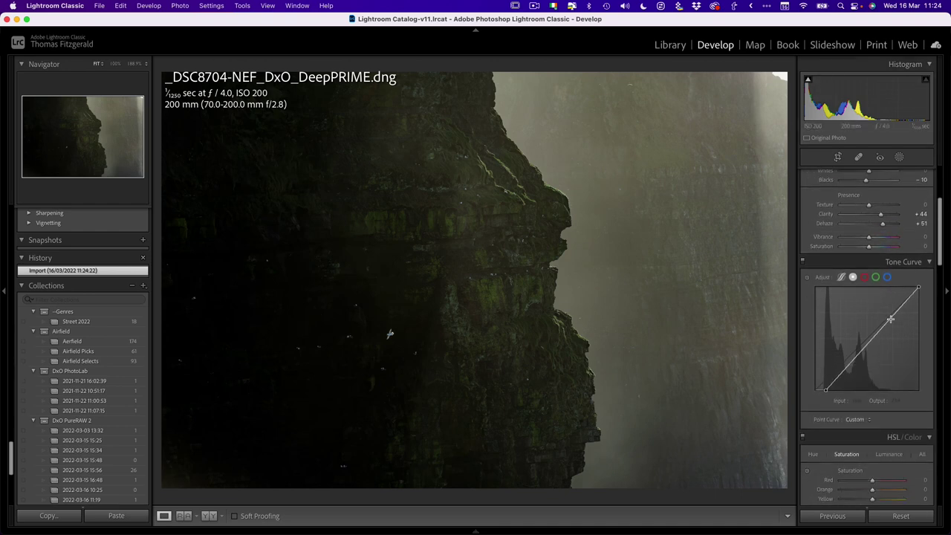
{"action": "scroll", "coordinate": [890, 320], "scroll_direction": "down", "scroll_amount": 10}
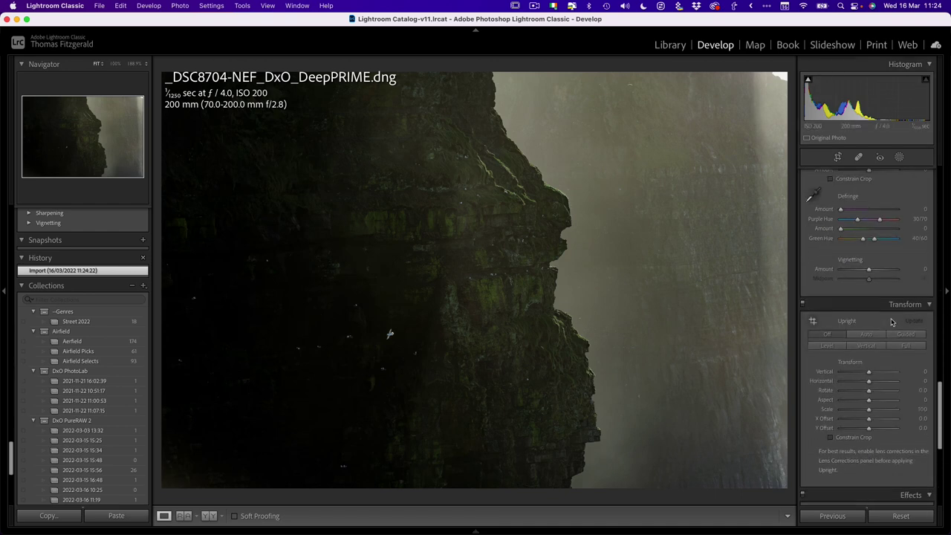
{"action": "scroll", "coordinate": [891, 321], "scroll_direction": "up", "scroll_amount": 4}
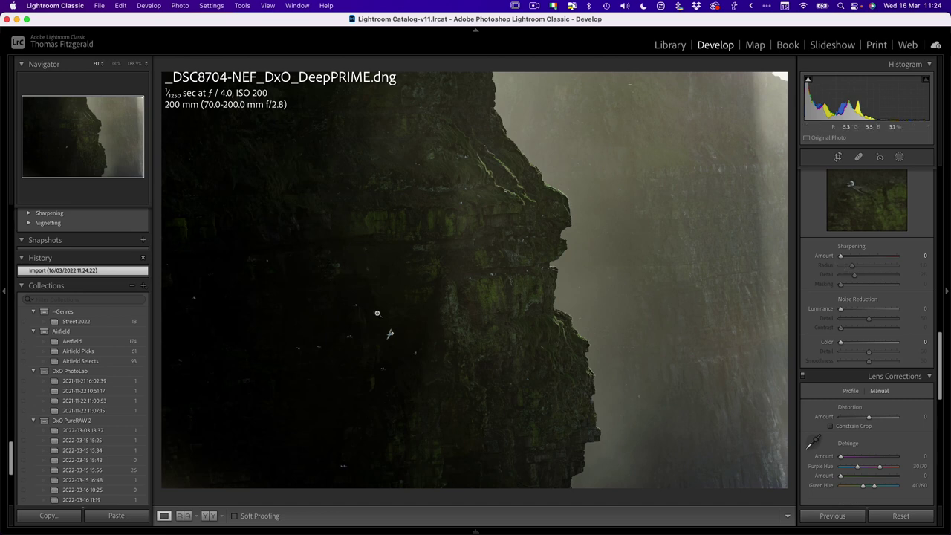
View the cliff photo at 100% and pan across to the cliff edge.
{"action": "left_click", "coordinate": [382, 314]}
{"action": "left_click_drag", "start_coordinate": [513, 379], "coordinate": [585, 368]}
{"action": "left_click_drag", "start_coordinate": [622, 230], "coordinate": [396, 245]}
{"action": "left_click_drag", "start_coordinate": [470, 327], "coordinate": [530, 183]}
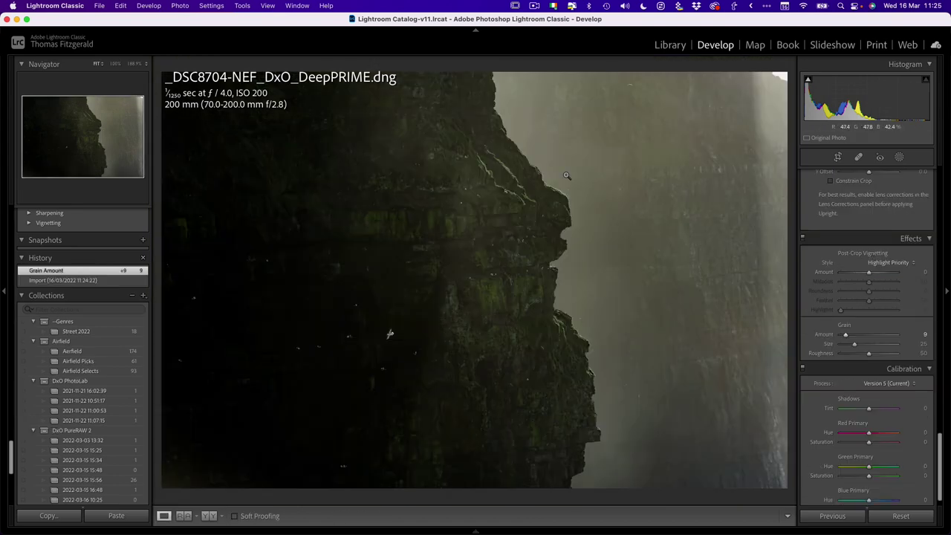
Open DSCF0127.RAF from the DXO demo Files collection in the Library grid.
{"action": "left_click", "coordinate": [666, 45]}
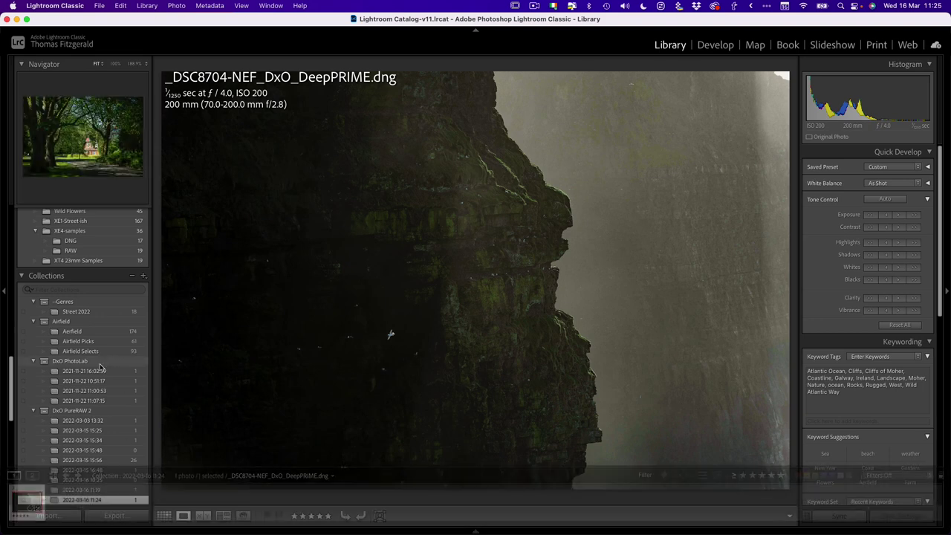
{"action": "scroll", "coordinate": [95, 370], "scroll_direction": "down", "scroll_amount": 3}
{"action": "scroll", "coordinate": [95, 370], "scroll_direction": "down", "scroll_amount": 10}
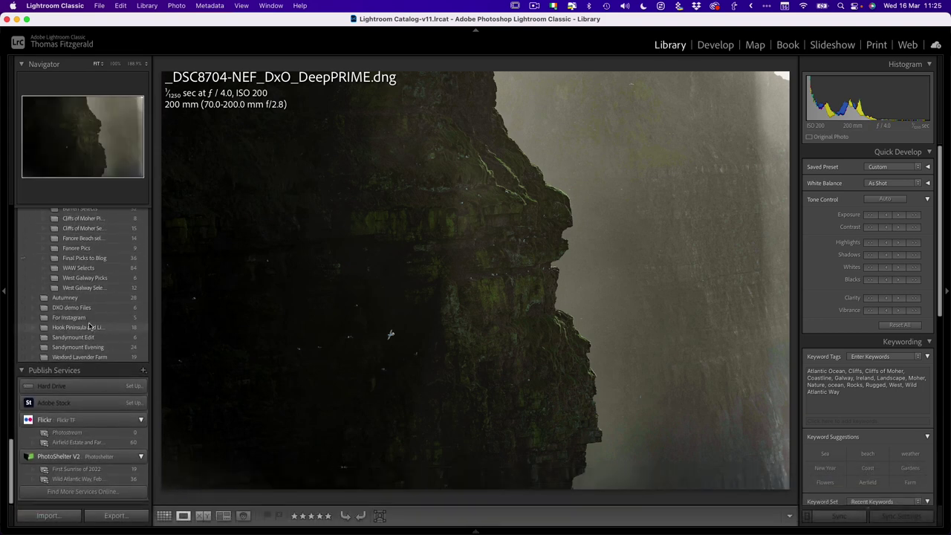
{"action": "left_click", "coordinate": [80, 308]}
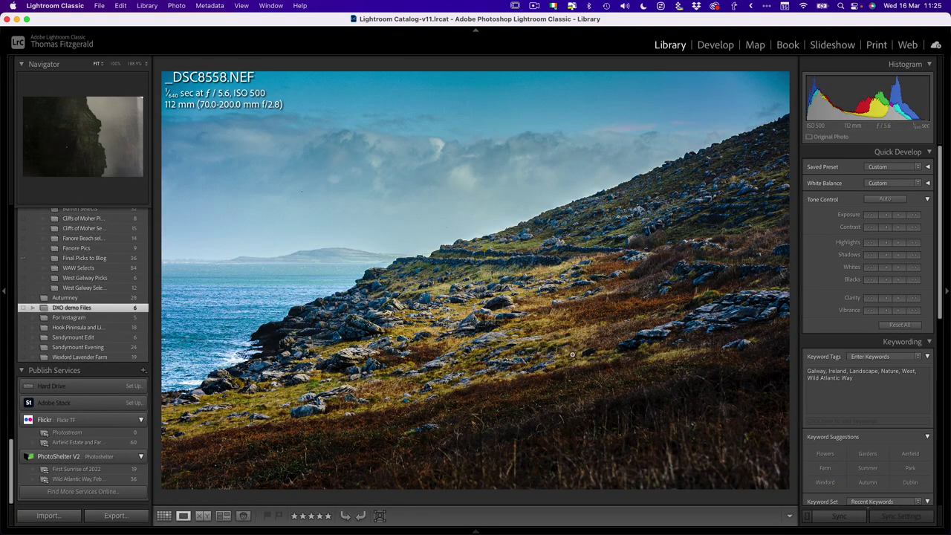
{"action": "key", "text": "g"}
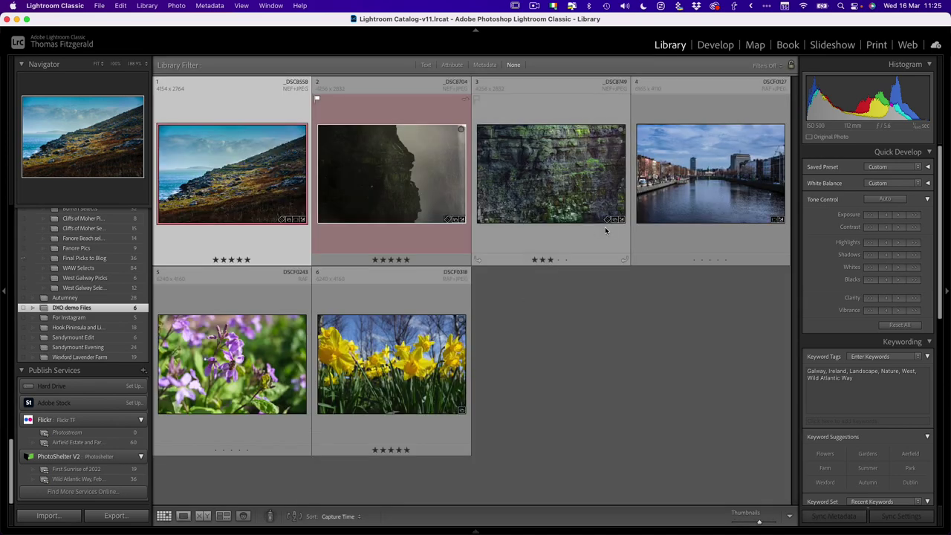
{"action": "double_click", "coordinate": [717, 170]}
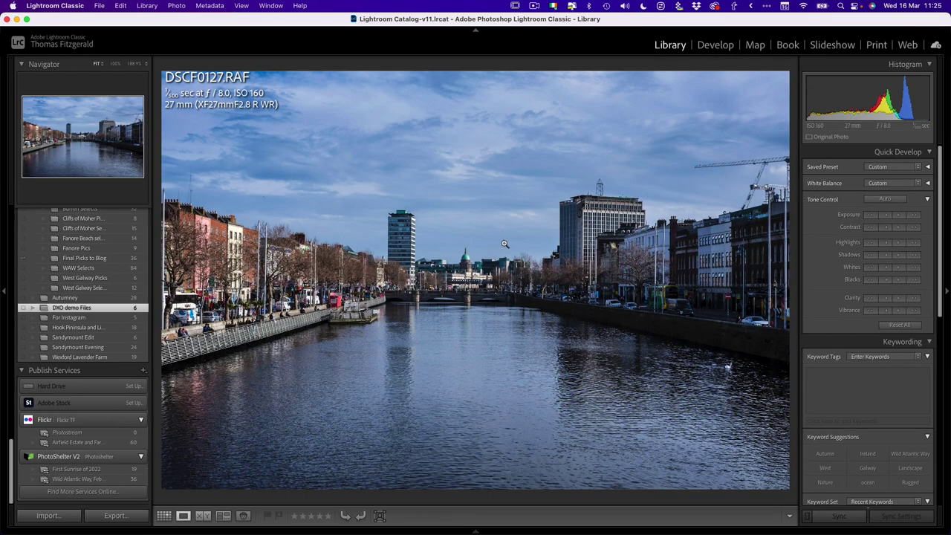
Inspect the Dublin river photo at 100% around the left-bank buildings, then fit it back to the window.
{"action": "left_click", "coordinate": [274, 277]}
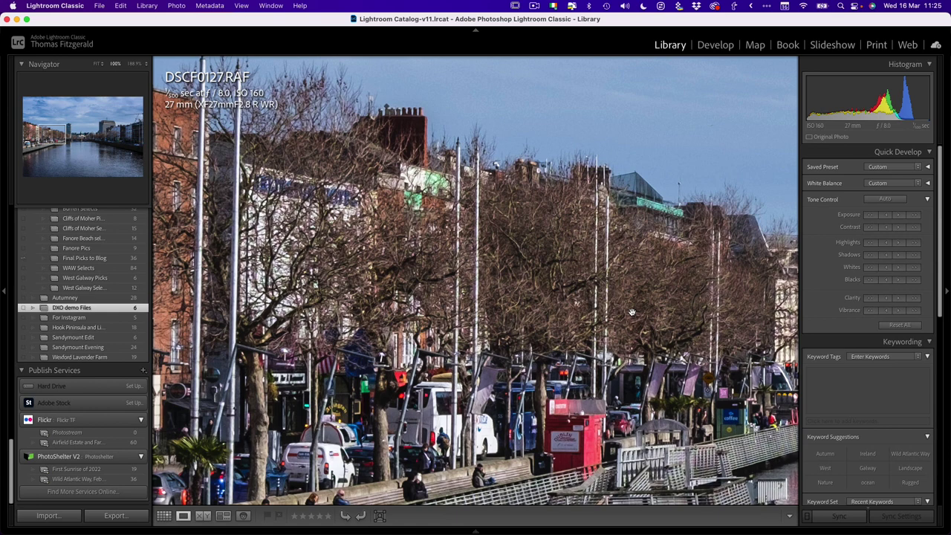
{"action": "mouse_move", "coordinate": [679, 290]}
{"action": "left_mouse_down"}
{"action": "mouse_move", "coordinate": [597, 277]}
{"action": "mouse_move", "coordinate": [680, 287]}
{"action": "left_mouse_up"}
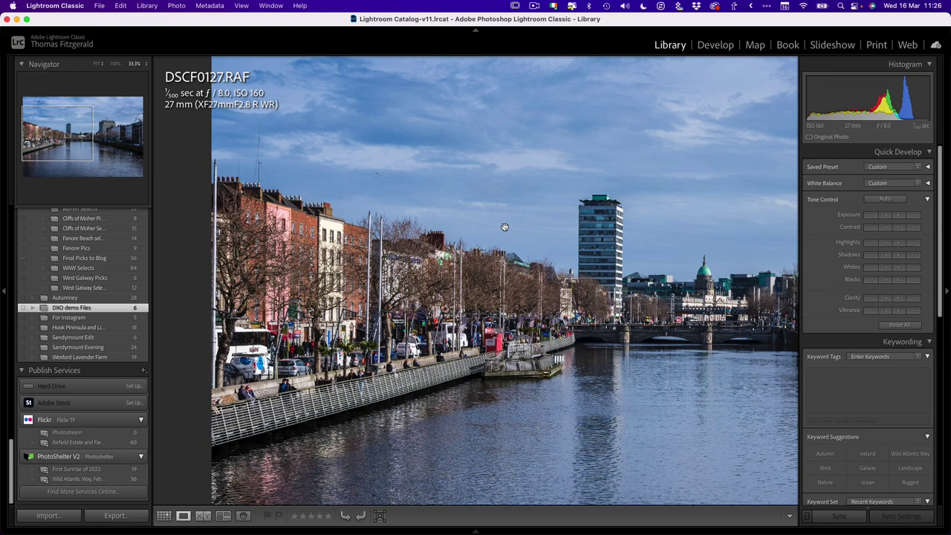
{"action": "left_click", "coordinate": [505, 226]}
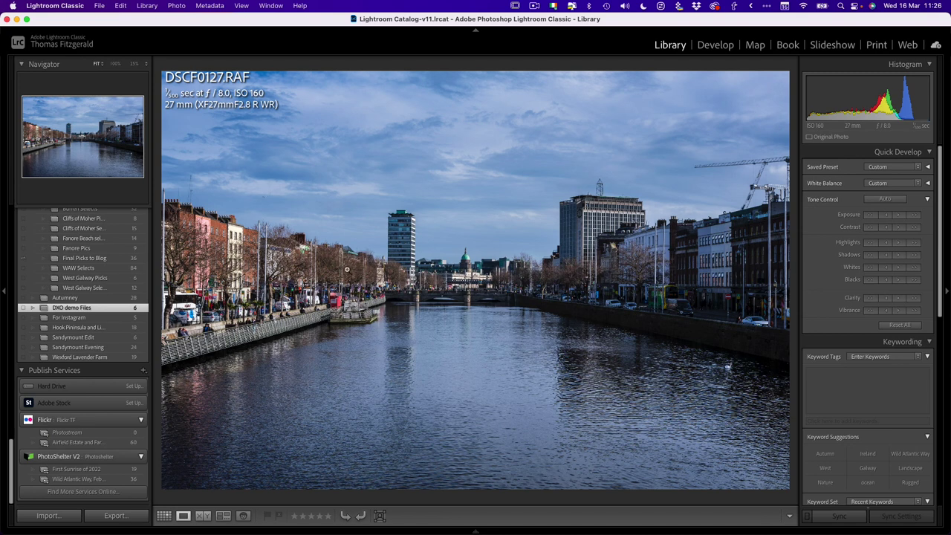
{"action": "left_click", "coordinate": [97, 5]}
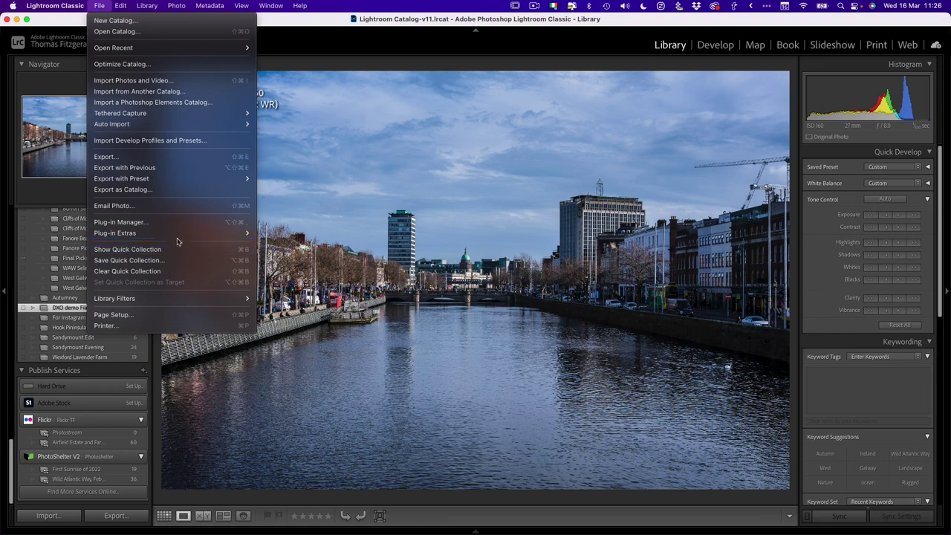
Process DSCF0127.RAF with DxO PureRAW 2 using DeepPRIME and DNG output, checking Optical Corrections.
{"action": "mouse_move", "coordinate": [179, 233]}
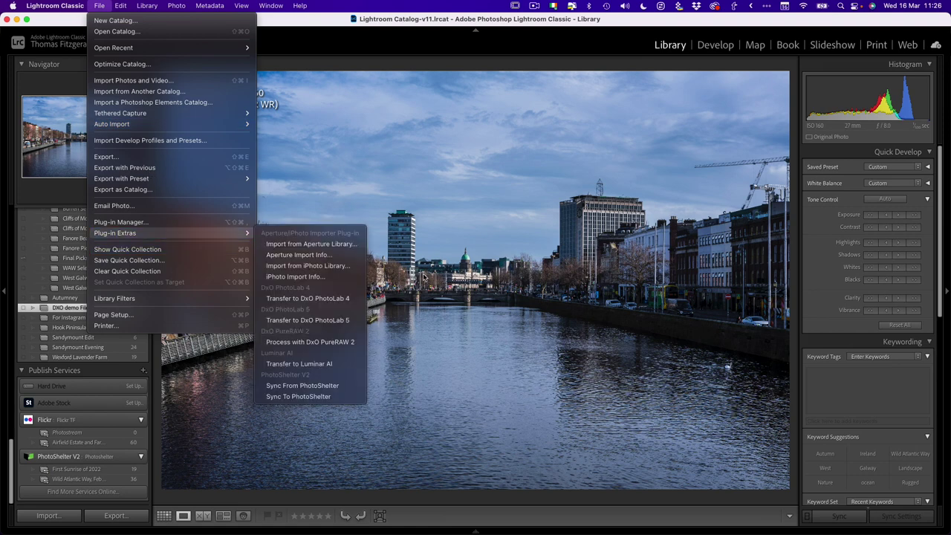
{"action": "left_click", "coordinate": [331, 342]}
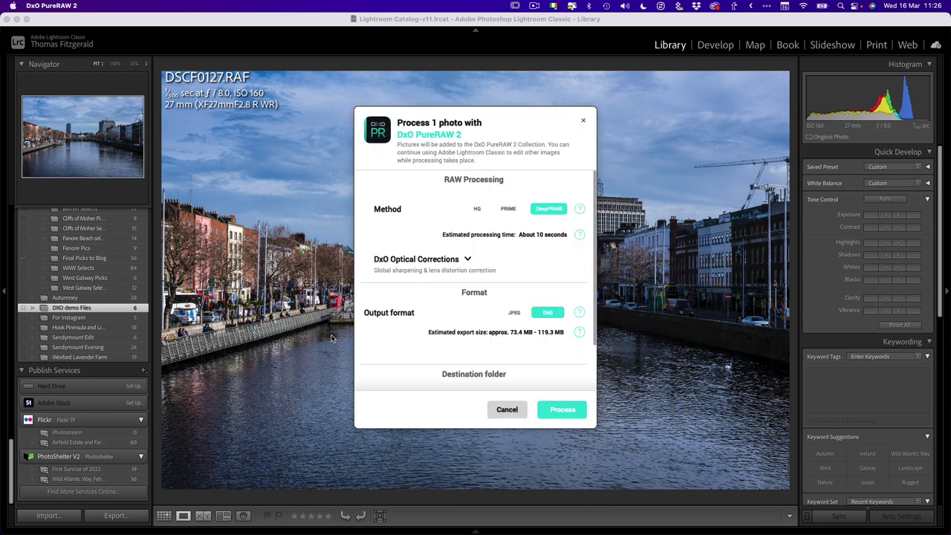
{"action": "scroll", "coordinate": [457, 215], "scroll_direction": "down", "scroll_amount": 2}
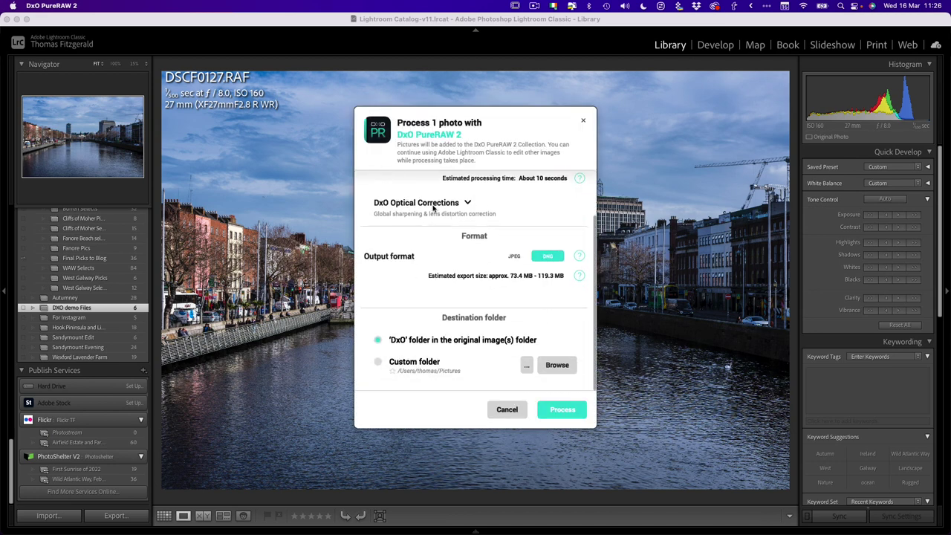
{"action": "left_click", "coordinate": [435, 209]}
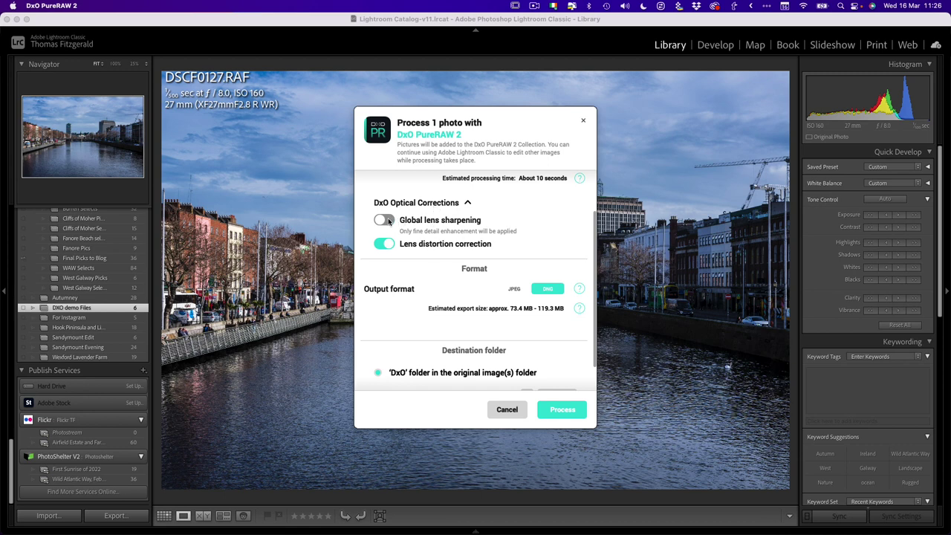
{"action": "scroll", "coordinate": [427, 228], "scroll_direction": "down", "scroll_amount": 1}
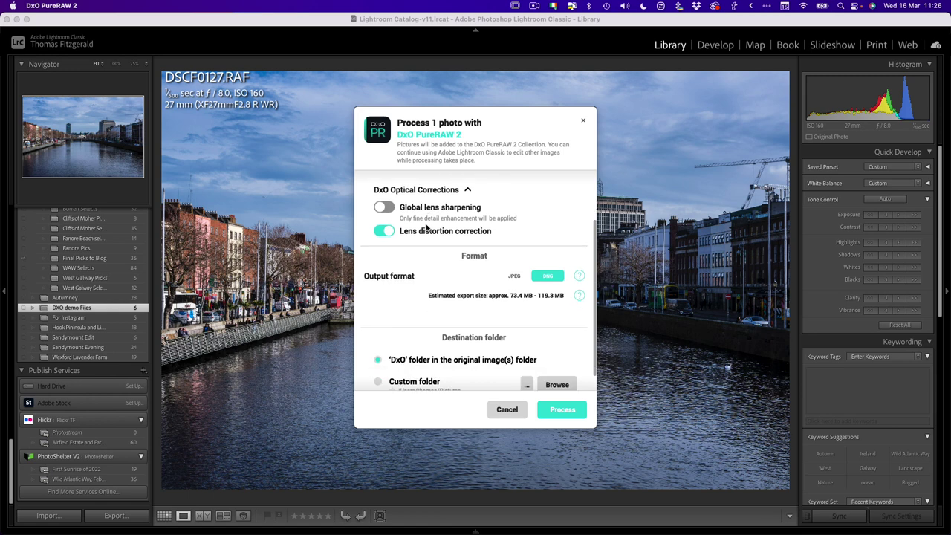
{"action": "scroll", "coordinate": [457, 250], "scroll_direction": "down", "scroll_amount": 2}
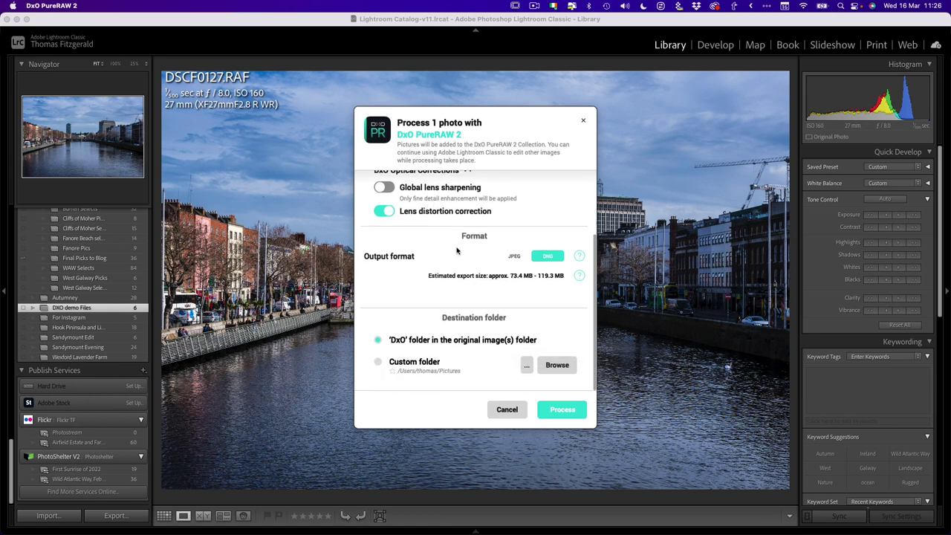
{"action": "left_click", "coordinate": [562, 411]}
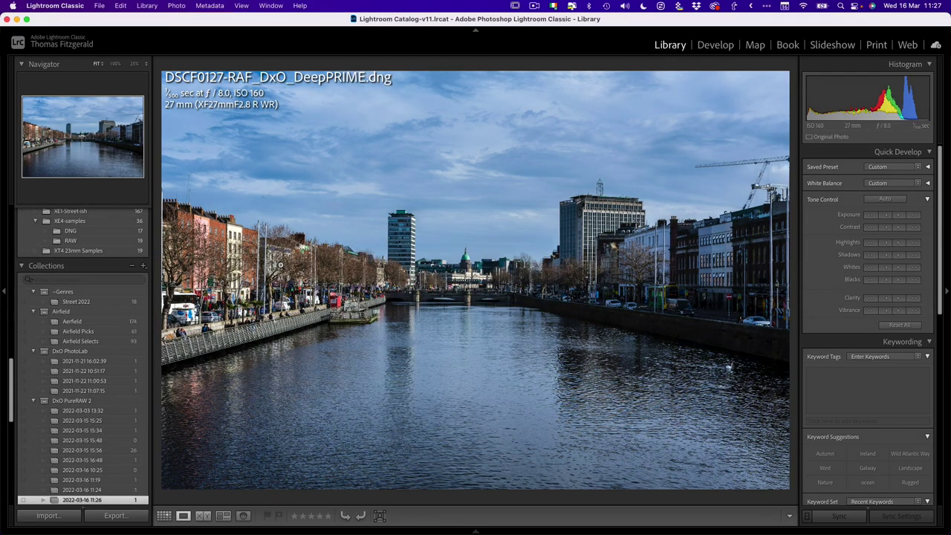
View the DeepPRIME river DNG at 100% from the domed building along the quayside's bare trees.
{"action": "left_click", "coordinate": [348, 268]}
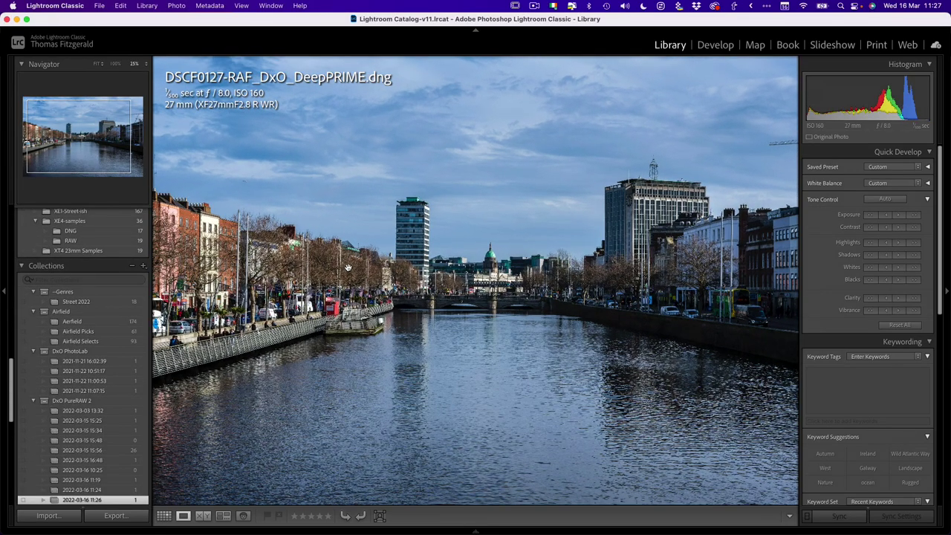
{"action": "left_click", "coordinate": [115, 64]}
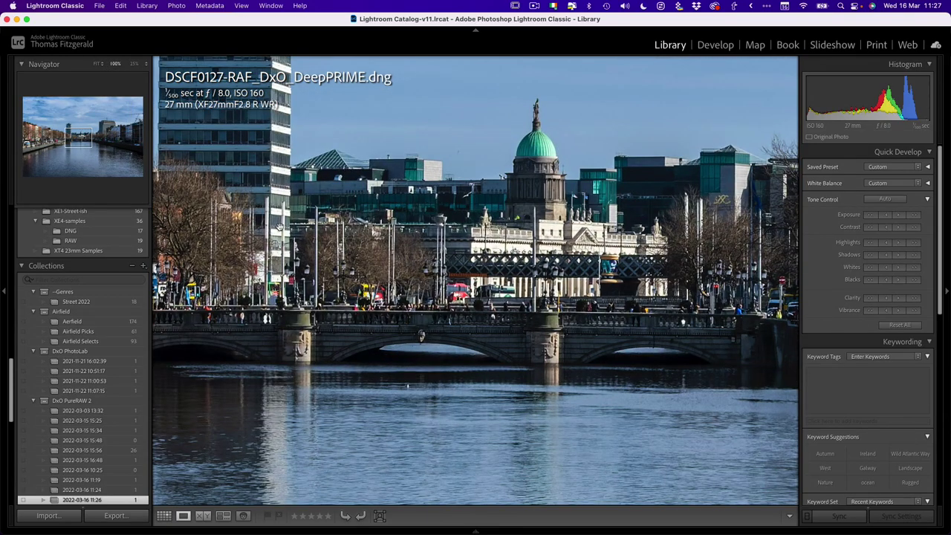
{"action": "left_click_drag", "start_coordinate": [281, 228], "coordinate": [746, 243]}
{"action": "left_click_drag", "start_coordinate": [375, 143], "coordinate": [577, 161]}
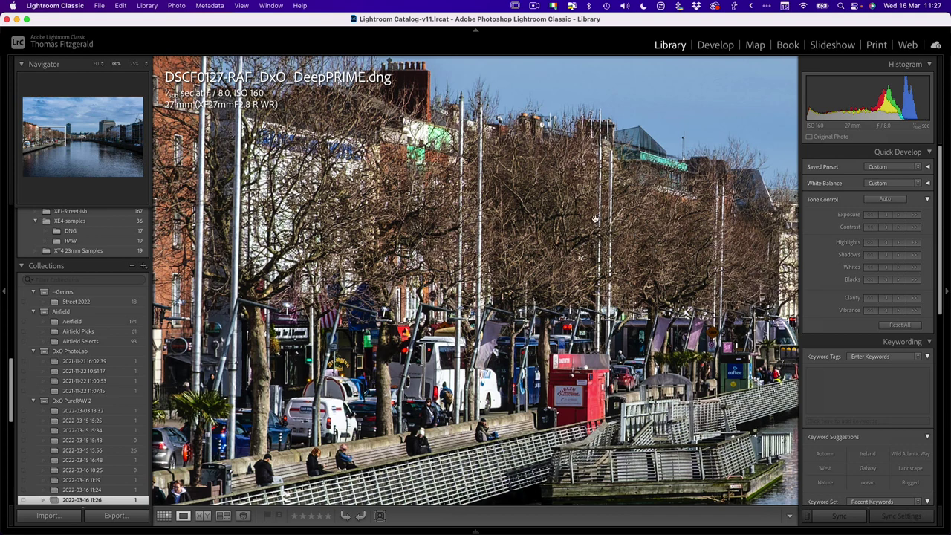
{"action": "left_click_drag", "start_coordinate": [596, 219], "coordinate": [565, 234]}
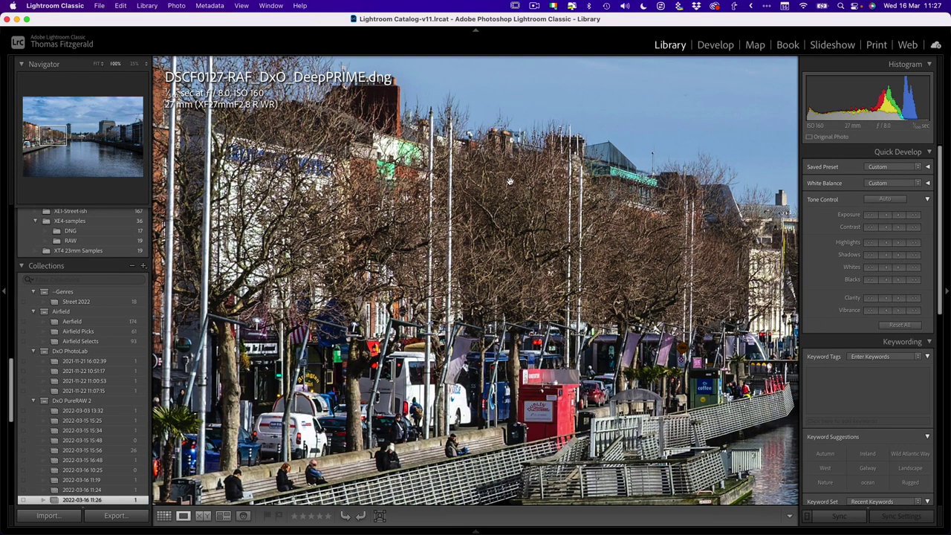
{"action": "left_click_drag", "start_coordinate": [601, 225], "coordinate": [510, 230]}
Compare the DeepPRIME DNG with the original DSCF0127.RAF, panning both to matching detail.
{"action": "right_click", "coordinate": [480, 253]}
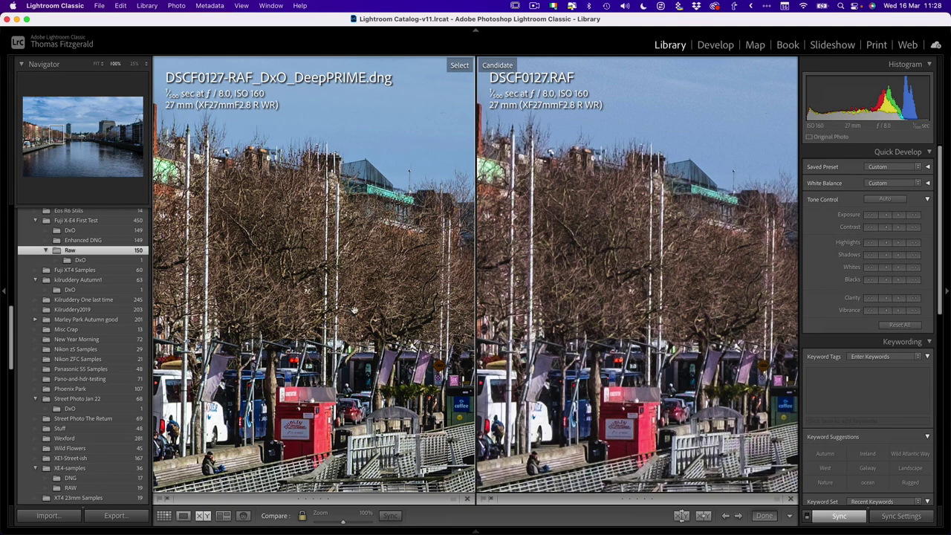
{"action": "left_click_drag", "start_coordinate": [356, 311], "coordinate": [390, 299]}
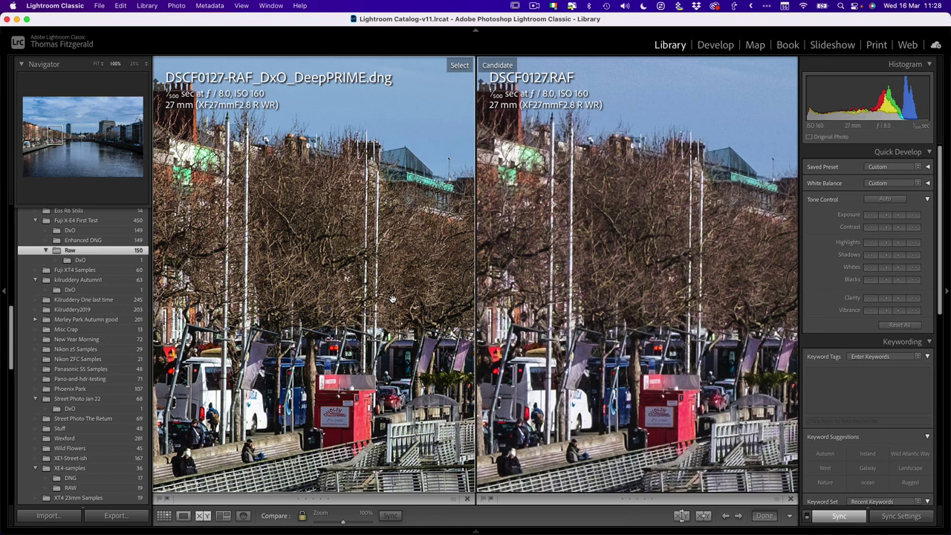
{"action": "left_click_drag", "start_coordinate": [357, 315], "coordinate": [380, 305]}
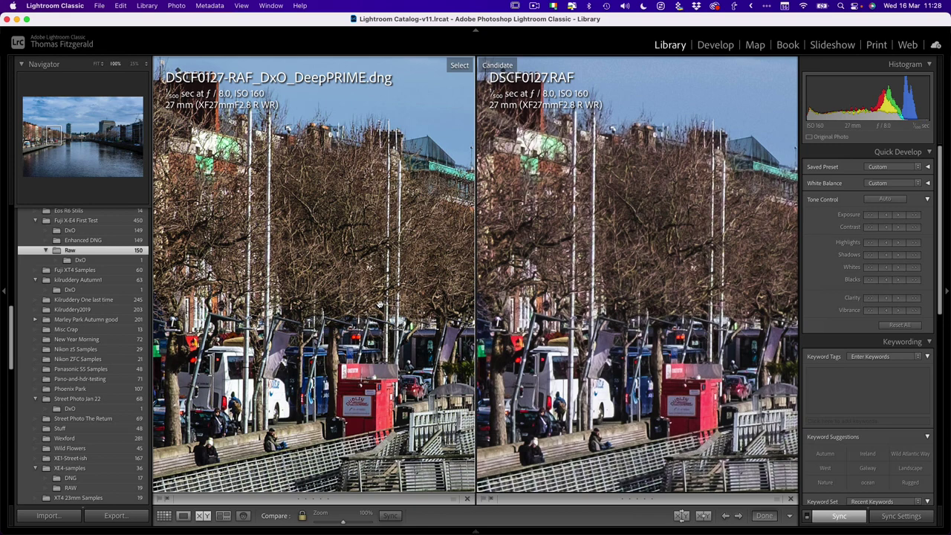